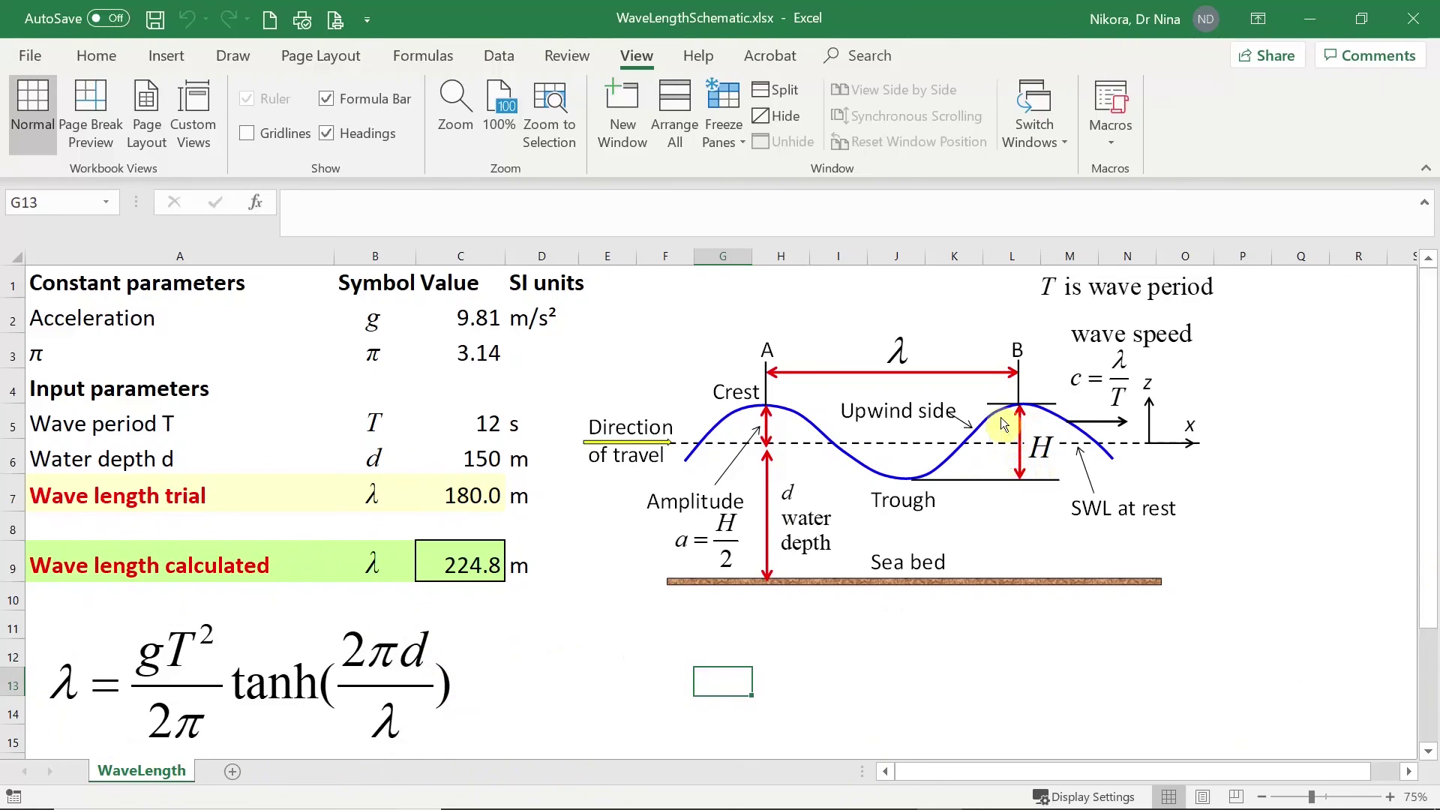
# - Move the wave schematic lower right and place the tanh wavelength equation above it
pyautogui.moveTo(1007, 440); pyautogui.dragTo(1134, 539)
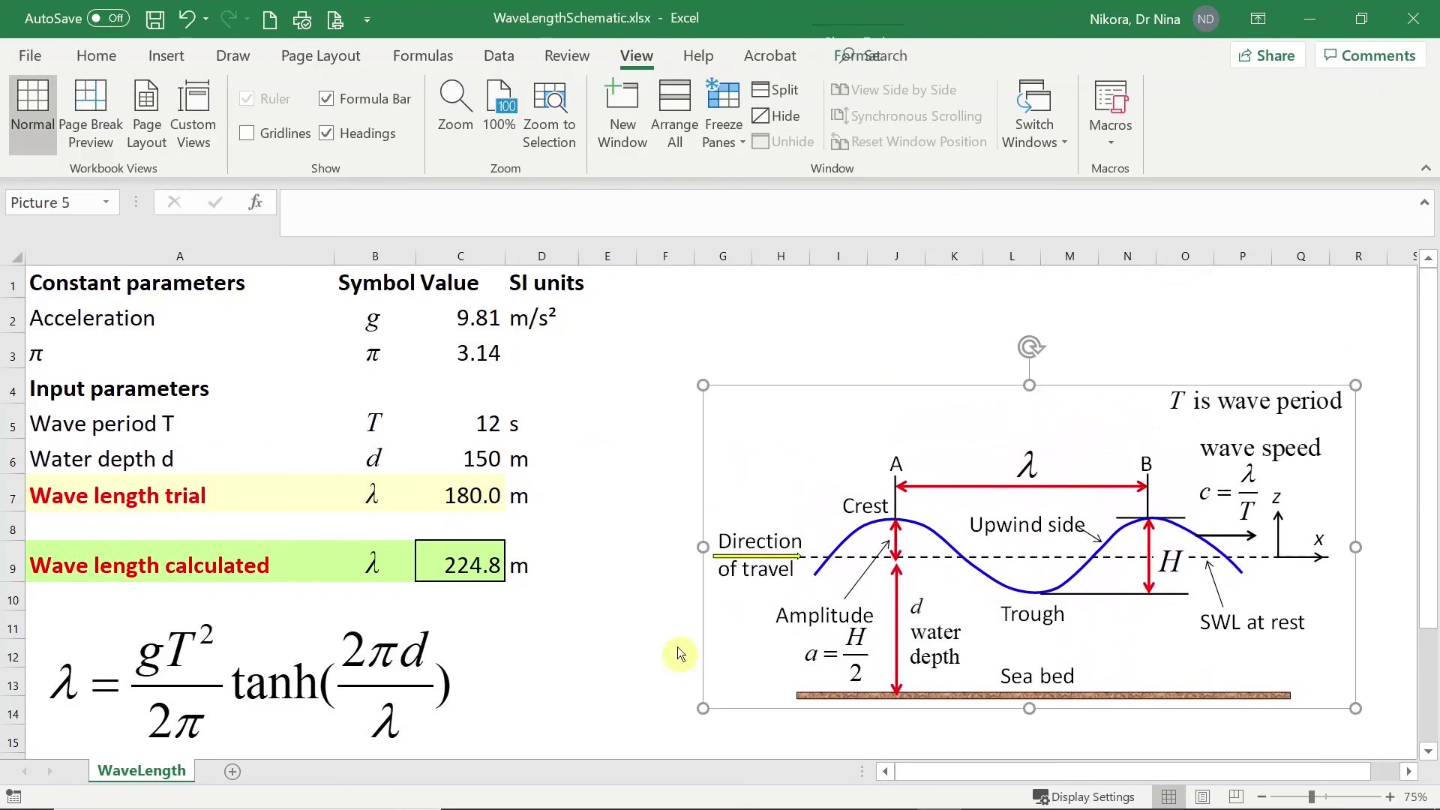
pyautogui.moveTo(191, 696)
pyautogui.mouseDown()
pyautogui.moveTo(685, 546)
pyautogui.moveTo(777, 358)
pyautogui.mouseUp()
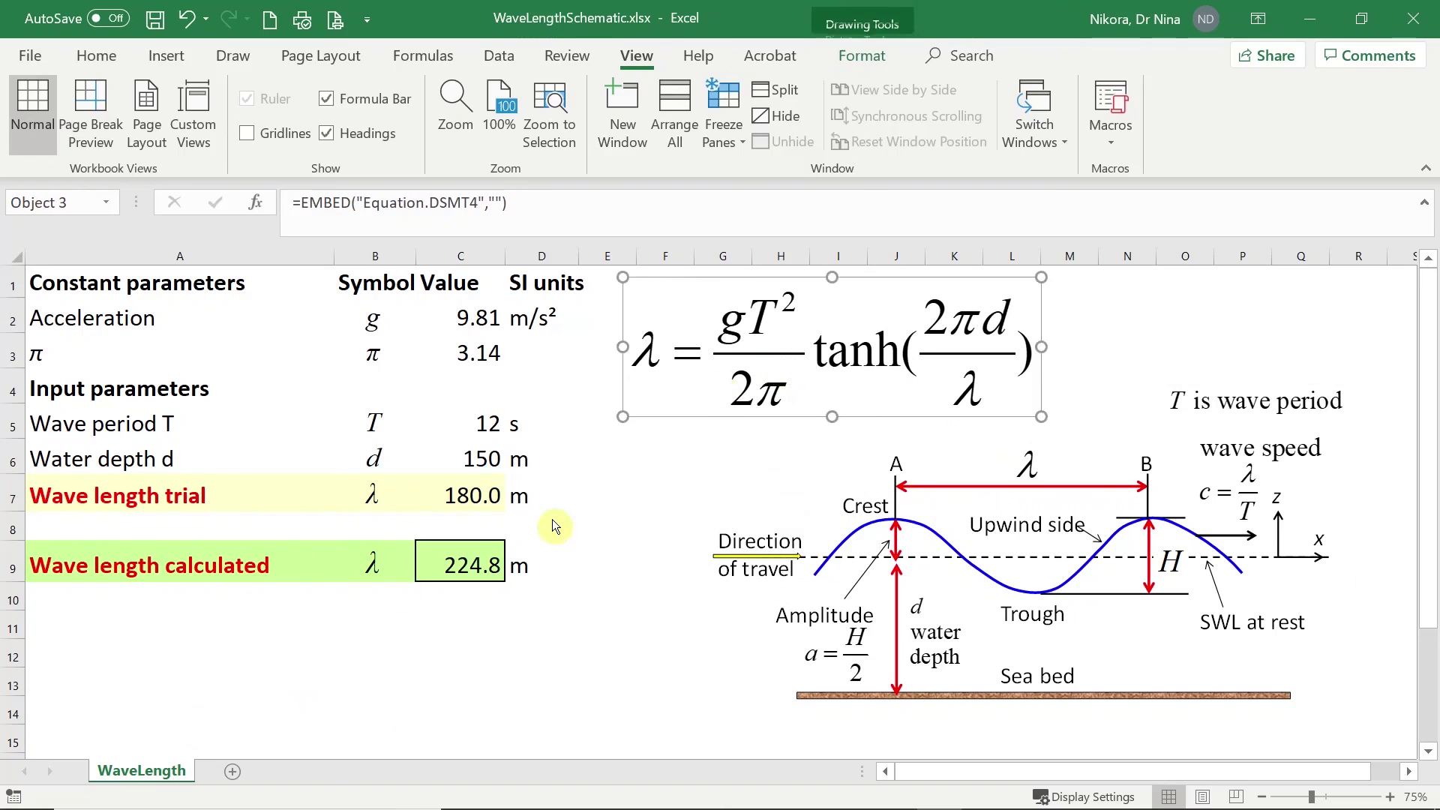
# - Select C9 to show its formula =C2*C5^2/(2*C3)*TANH(2*C3*C6/C7) giving 224.8 m
pyautogui.click(312, 623)
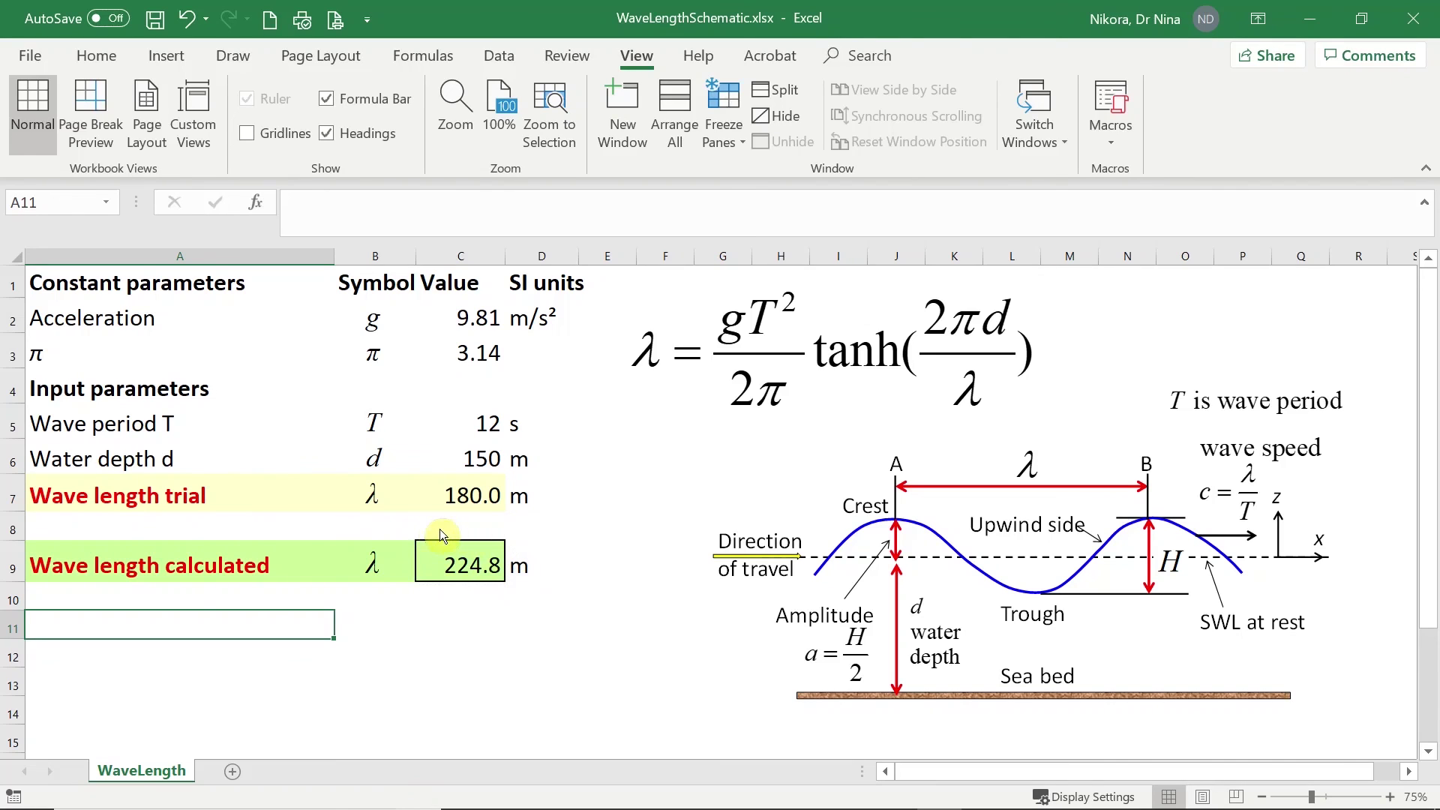
pyautogui.click(456, 566)
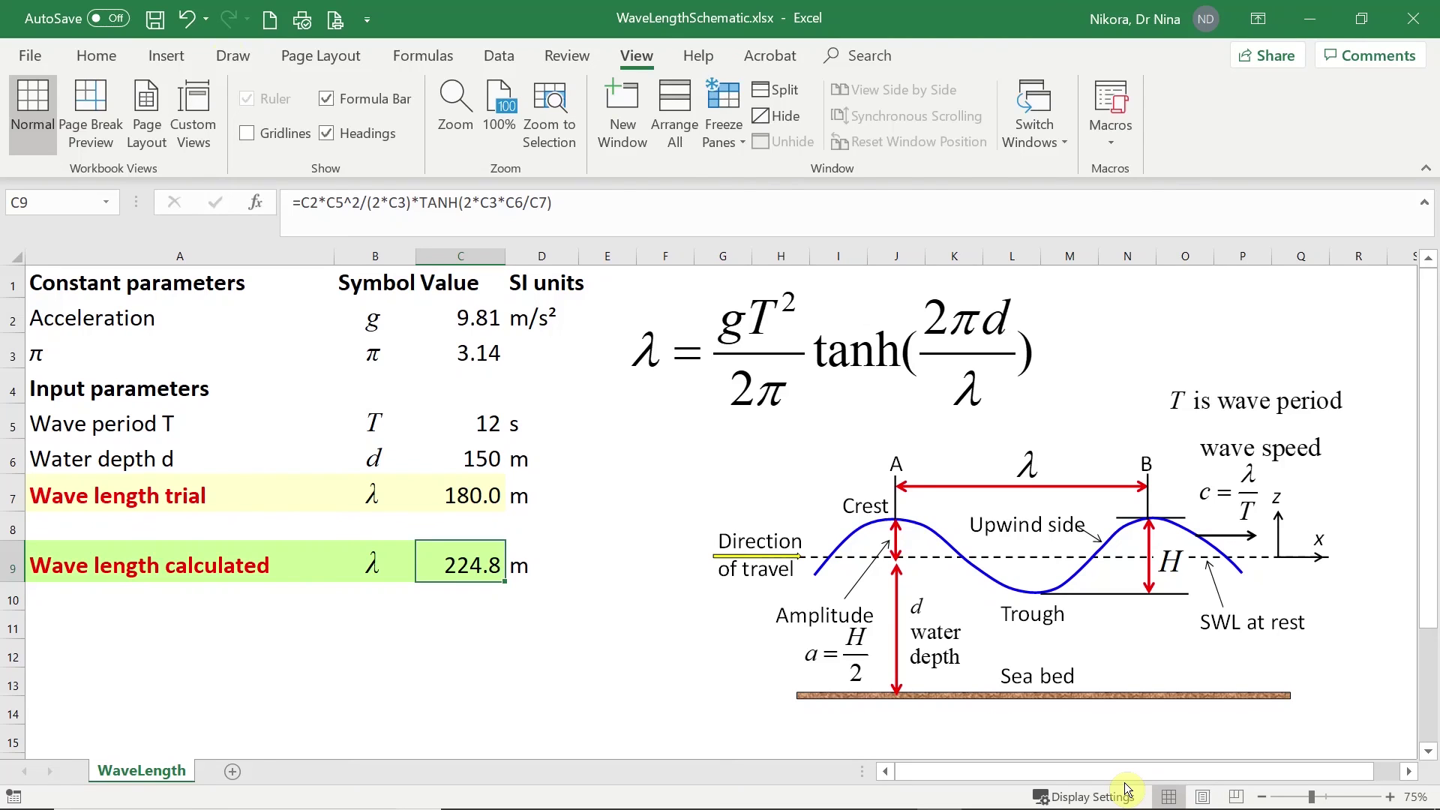
# - Draw a blue ink arrow from the equation to the 224.8 m value in C9
pyautogui.click(228, 58)
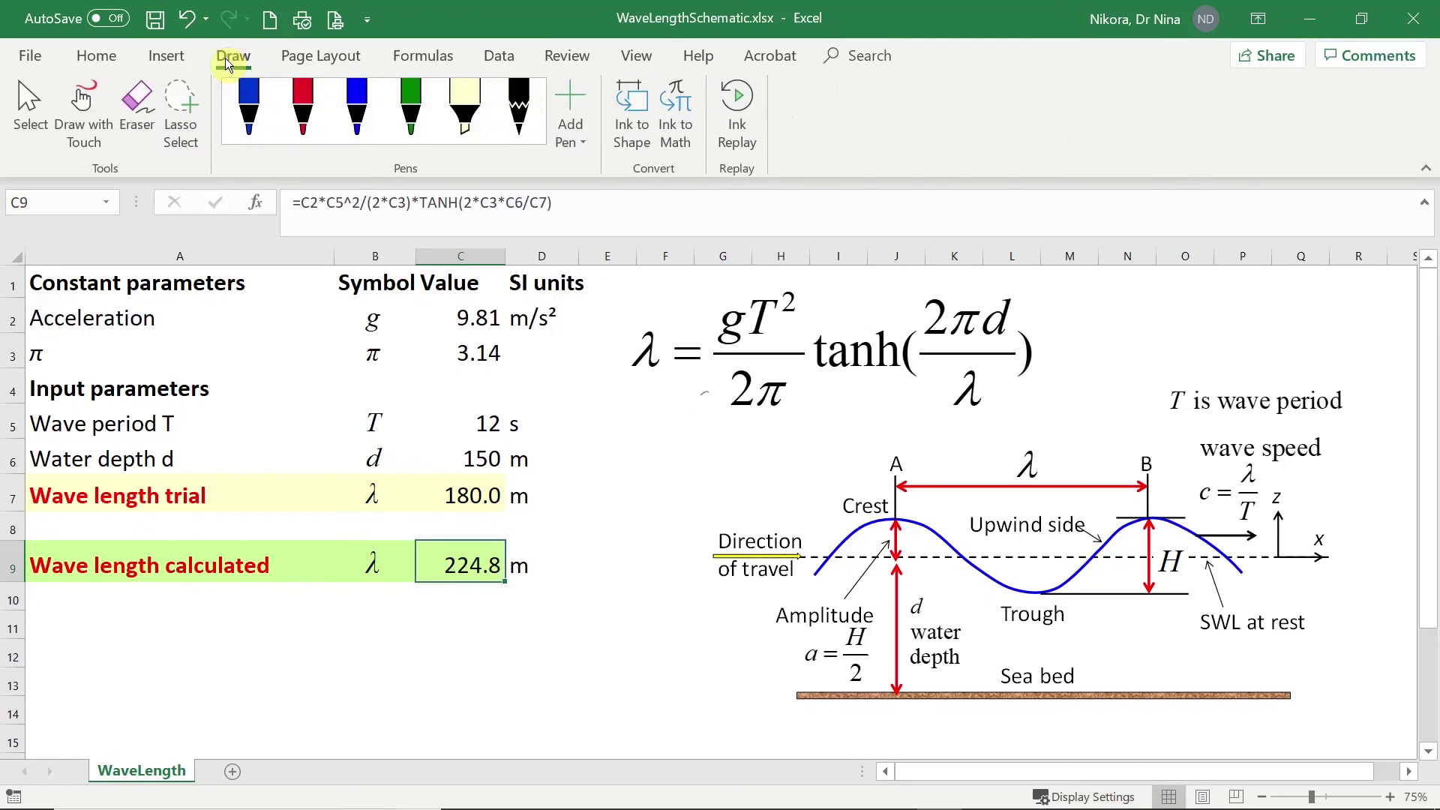
pyautogui.click(248, 109)
pyautogui.moveTo(707, 391); pyautogui.dragTo(549, 545)
pyautogui.moveTo(581, 492)
pyautogui.mouseDown()
pyautogui.moveTo(550, 546)
pyautogui.moveTo(606, 516)
pyautogui.mouseUp()
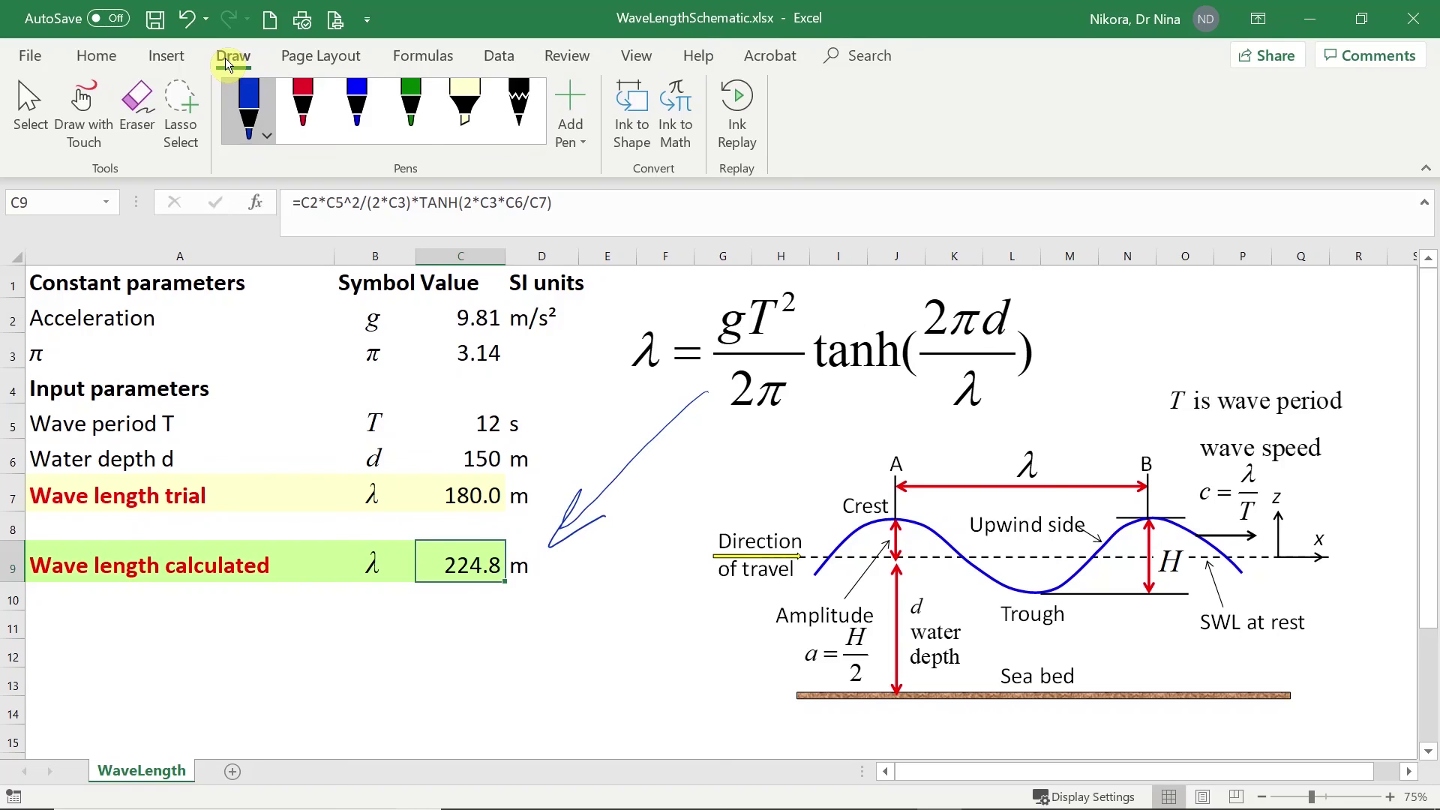
pyautogui.click(93, 56)
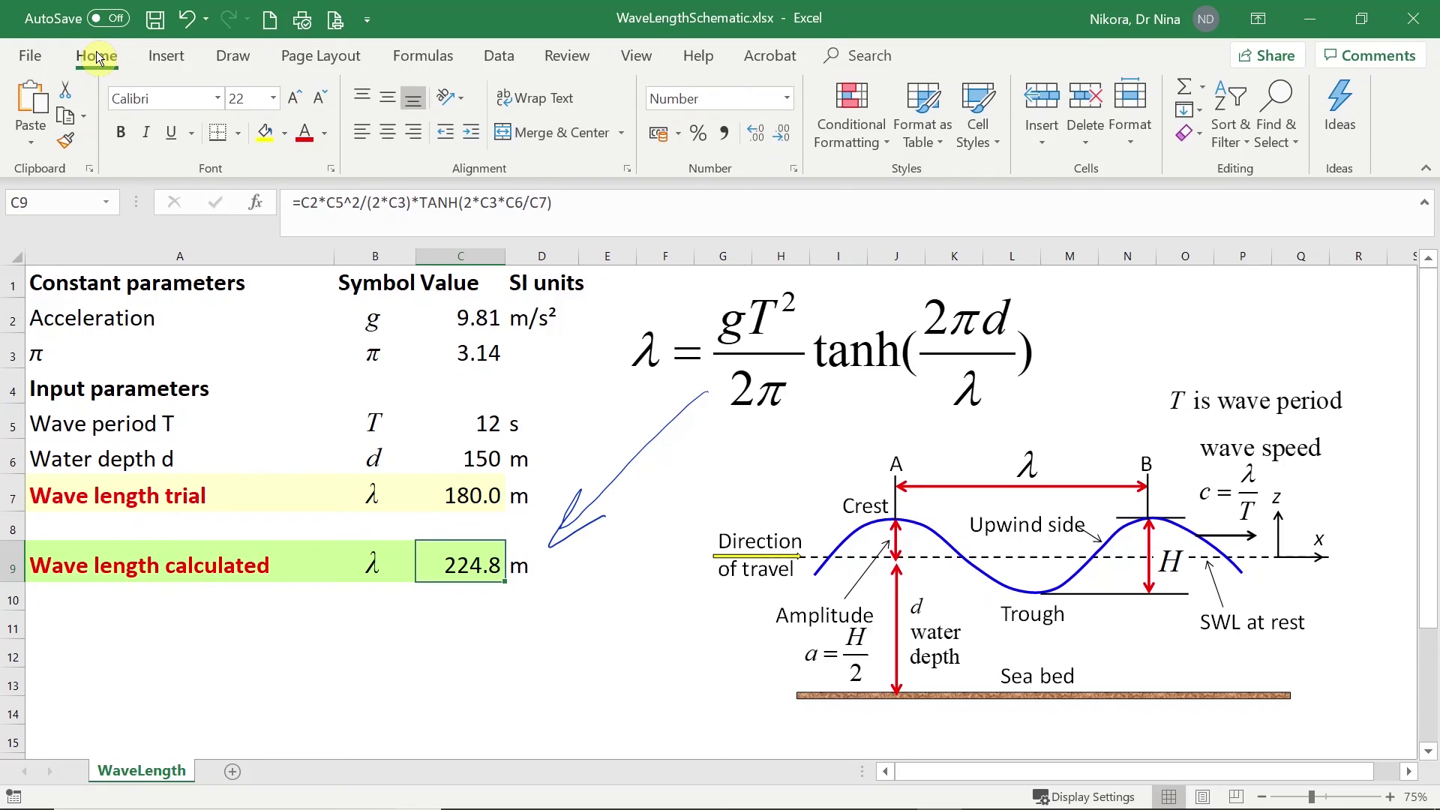
pyautogui.click(606, 220)
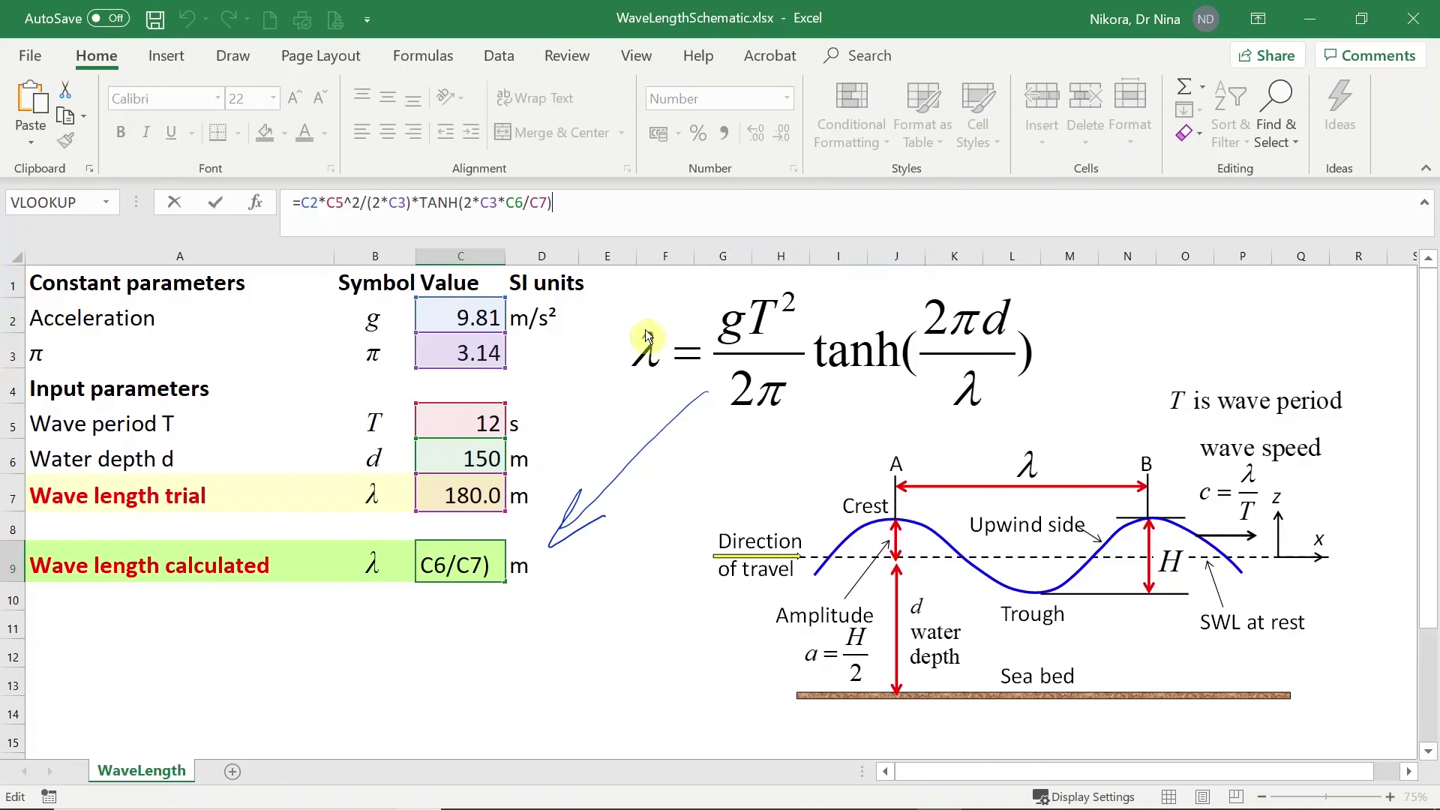
pyautogui.press('Return')
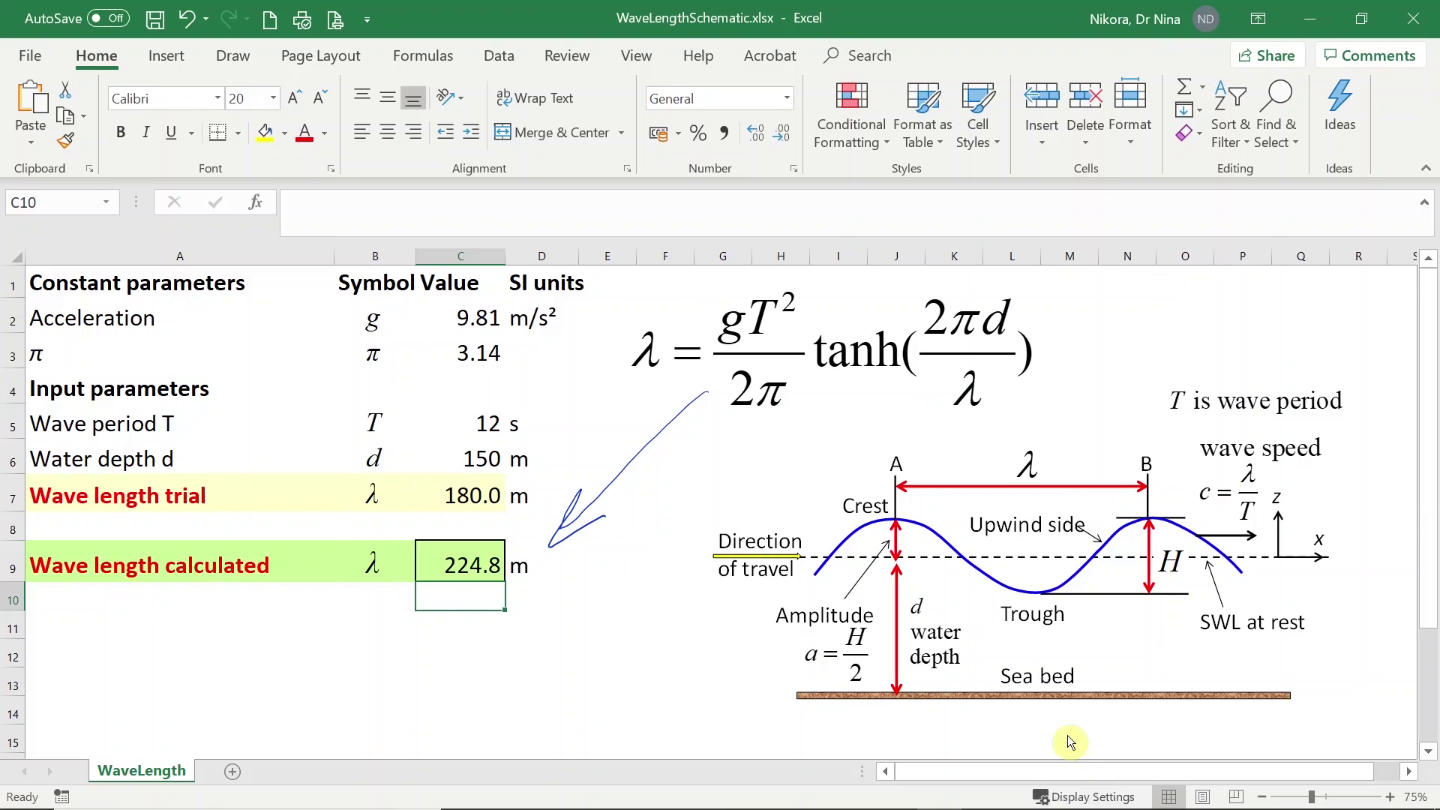
pyautogui.click(492, 506)
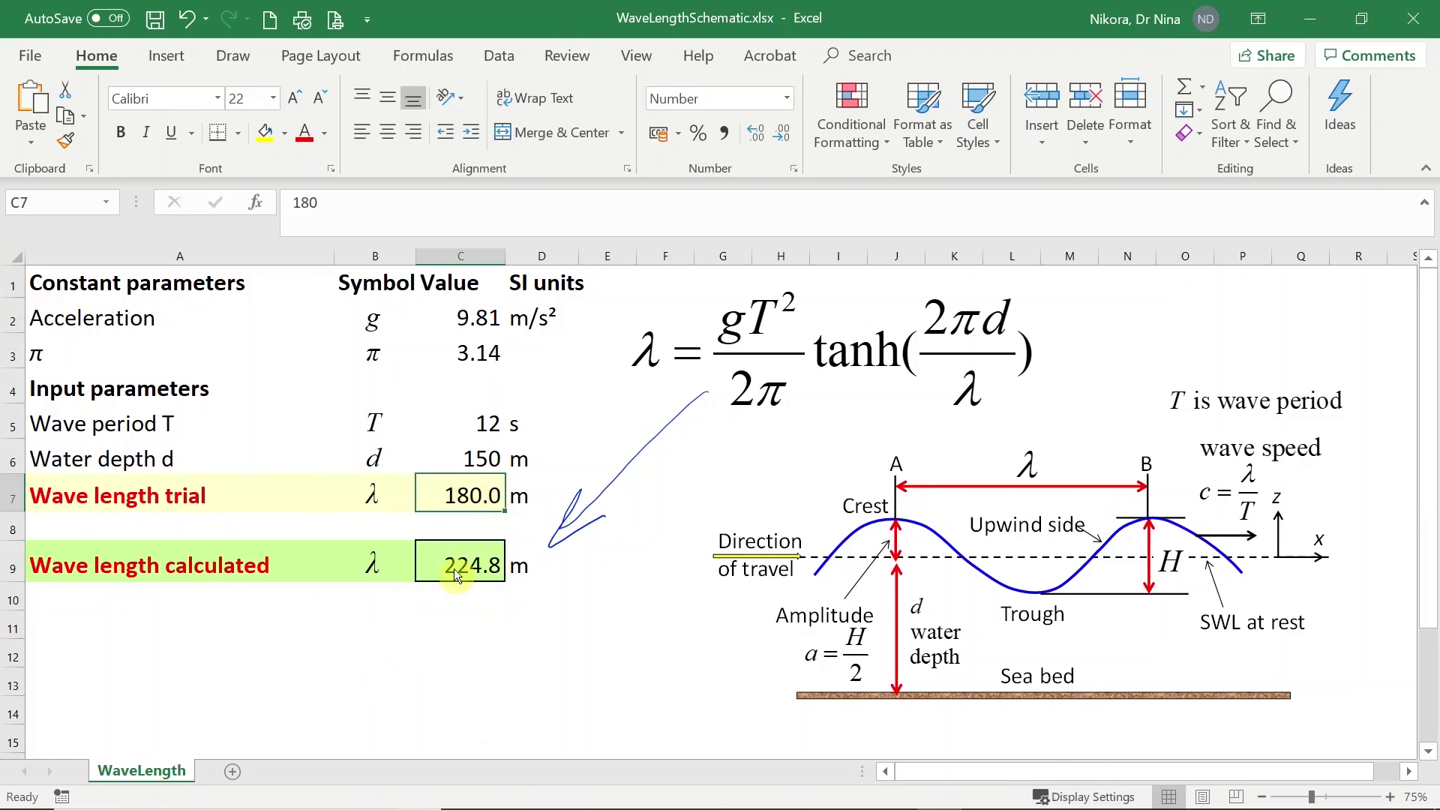
pyautogui.click(453, 569)
pyautogui.click(463, 498)
pyautogui.click(444, 569)
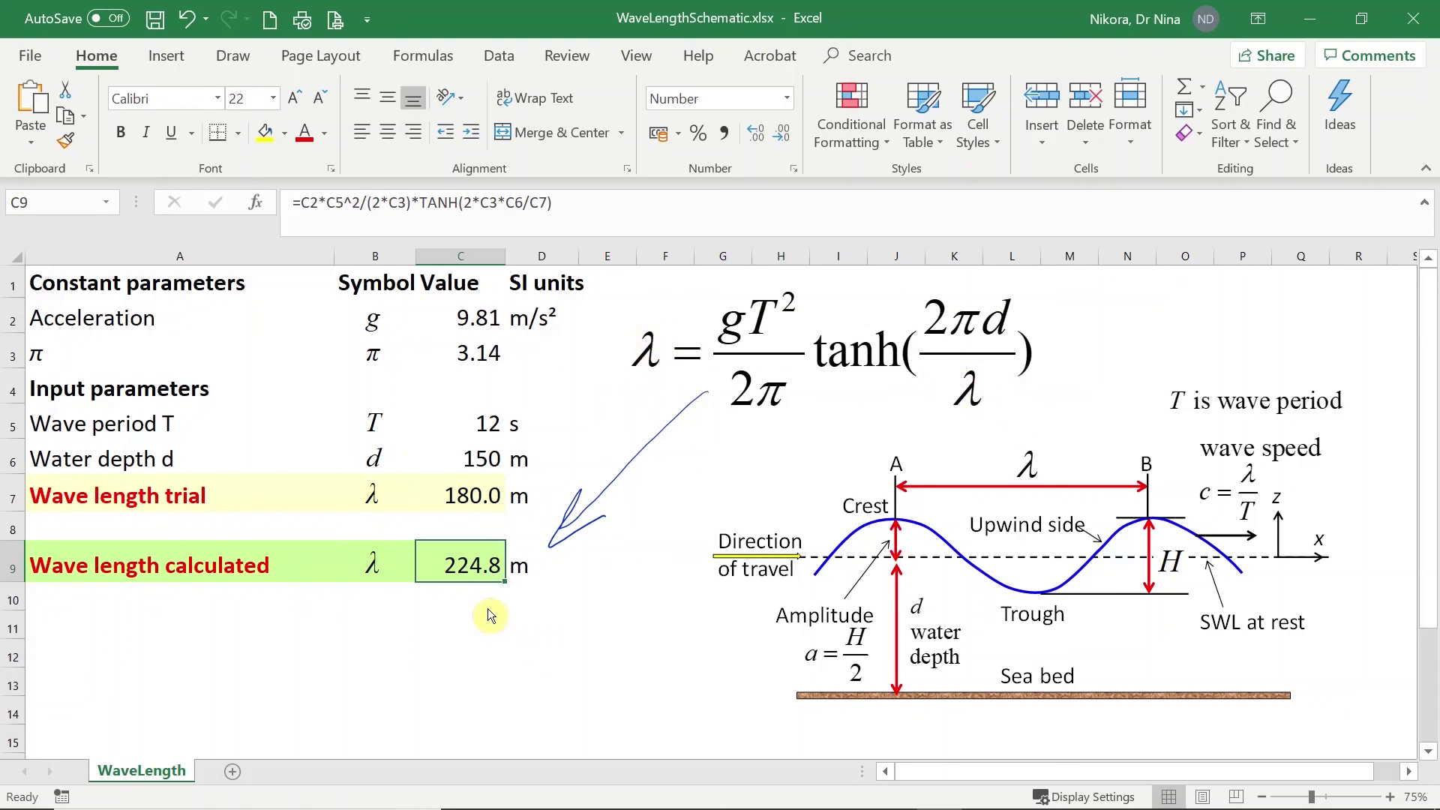
pyautogui.click(457, 597)
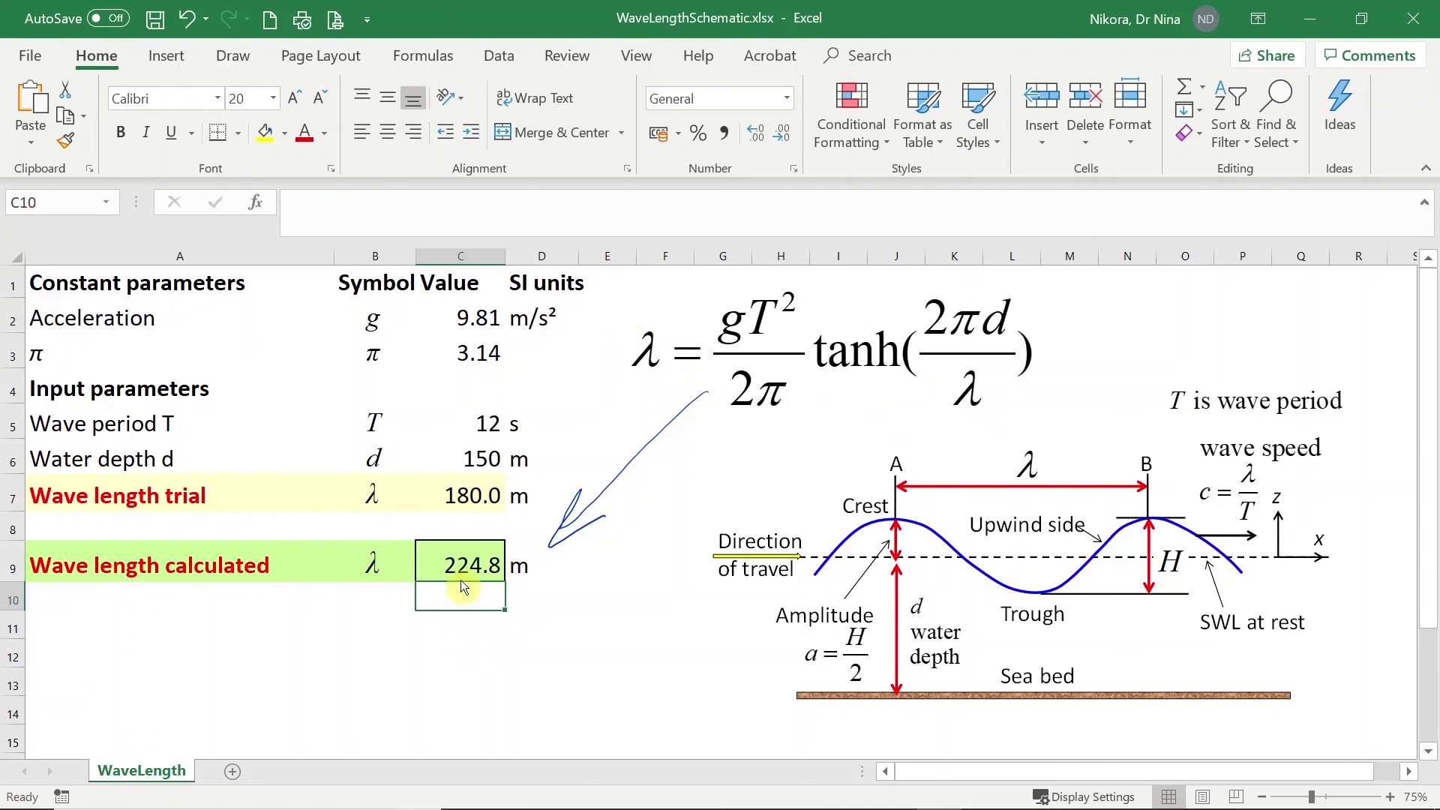
pyautogui.click(463, 574)
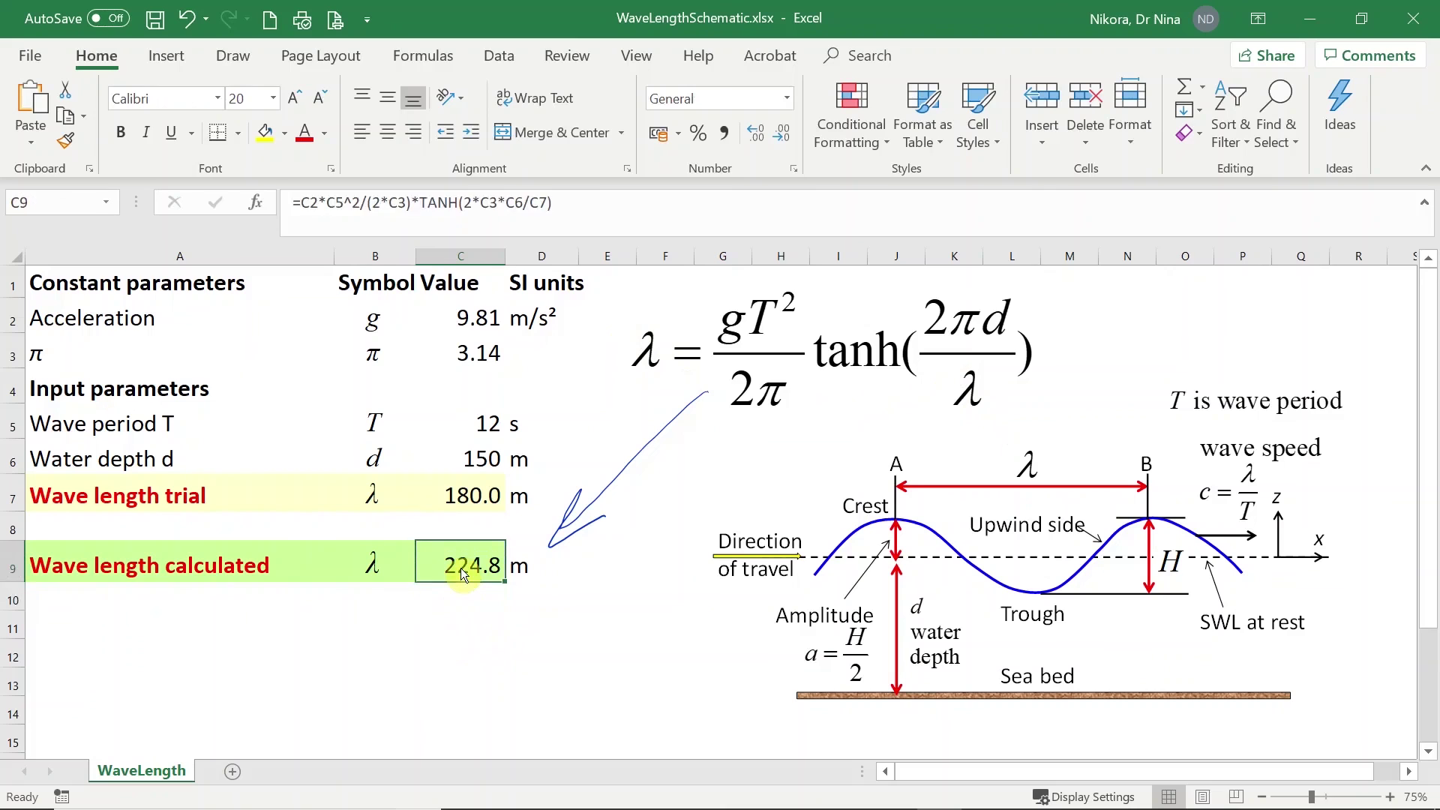
# - Show the File Info page for the WaveLengthSchematic workbook
pyautogui.click(521, 668)
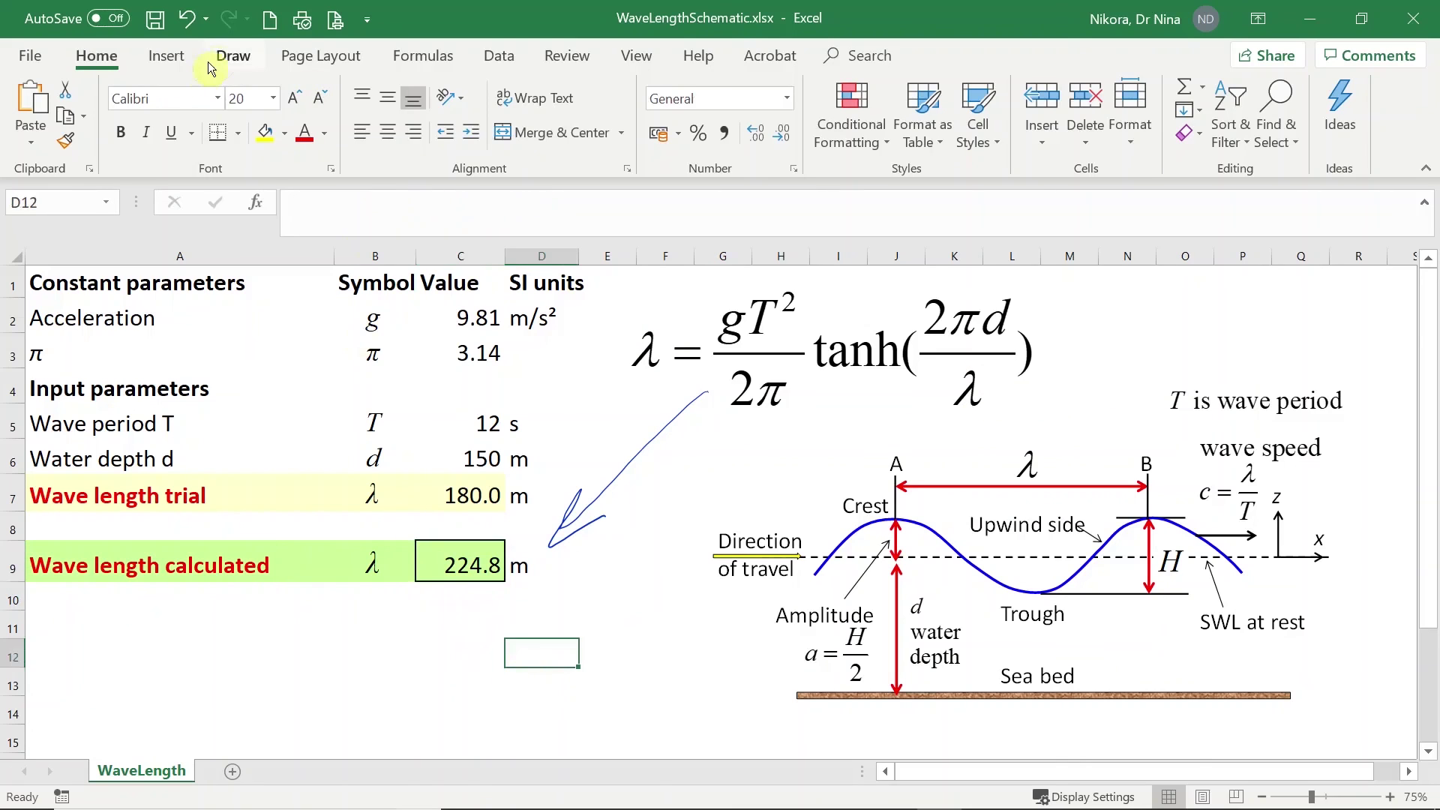
pyautogui.click(496, 60)
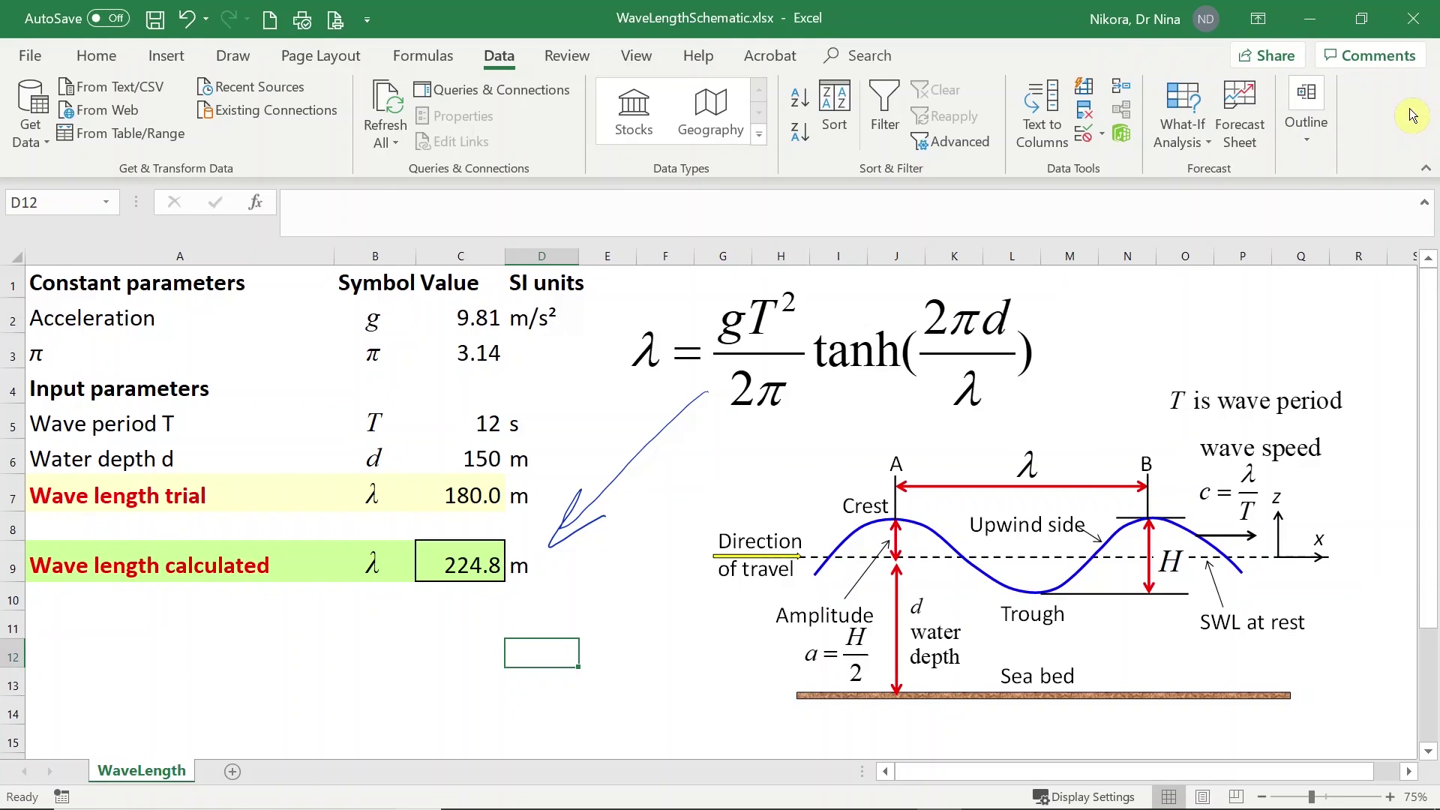
pyautogui.click(28, 59)
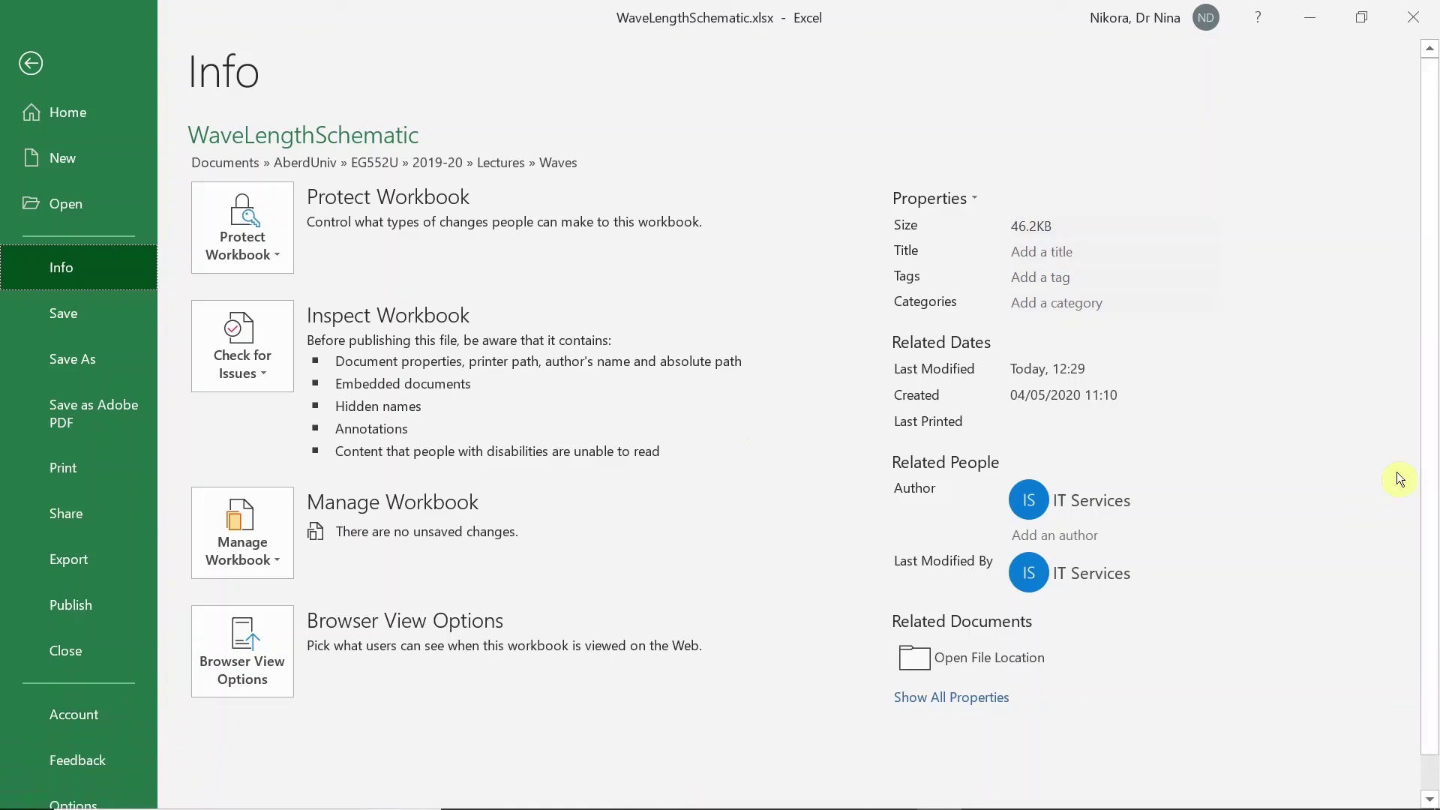
# - Tick Solver Add-in in the Excel Add-ins manager under File > Options > Add-ins
pyautogui.click(1431, 796)
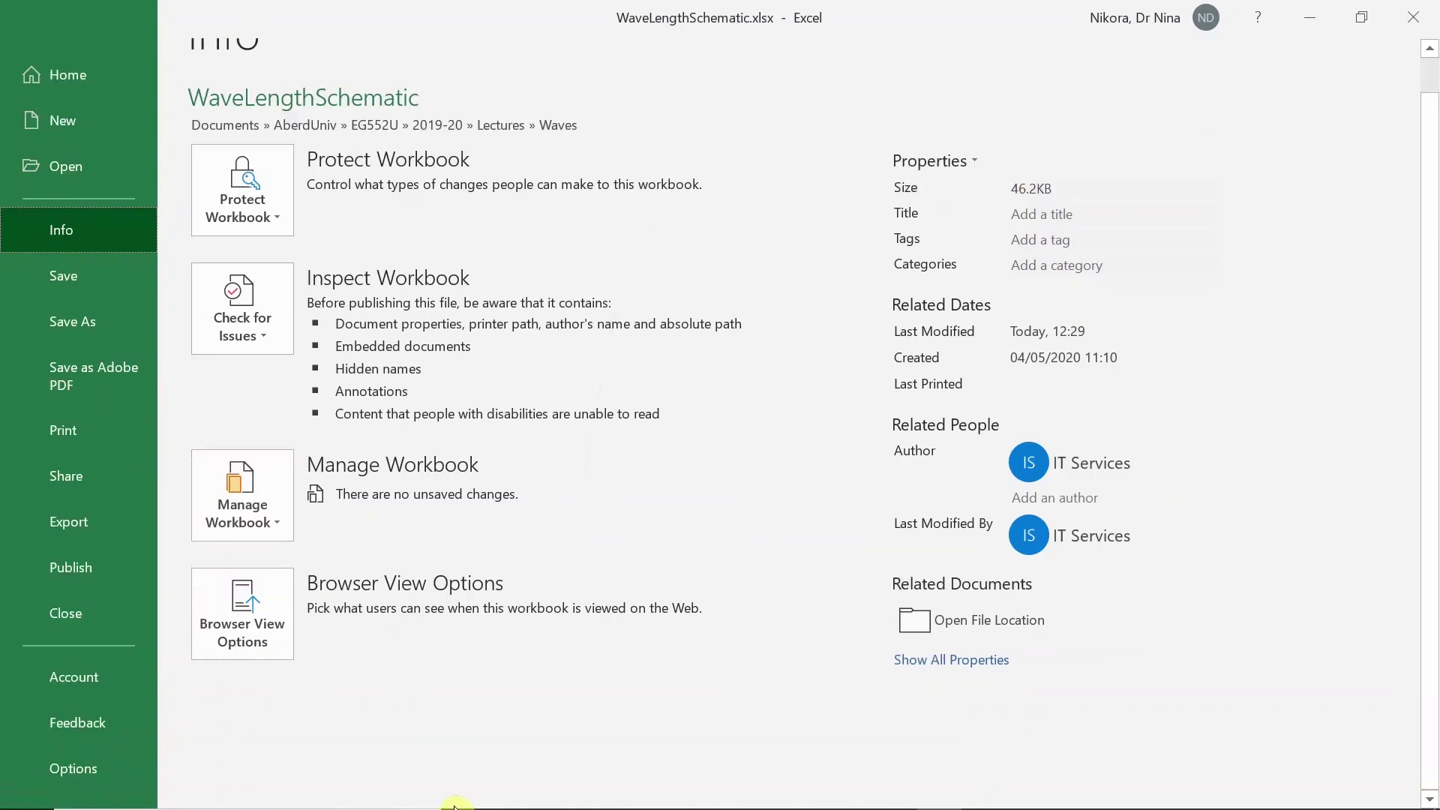
pyautogui.click(91, 772)
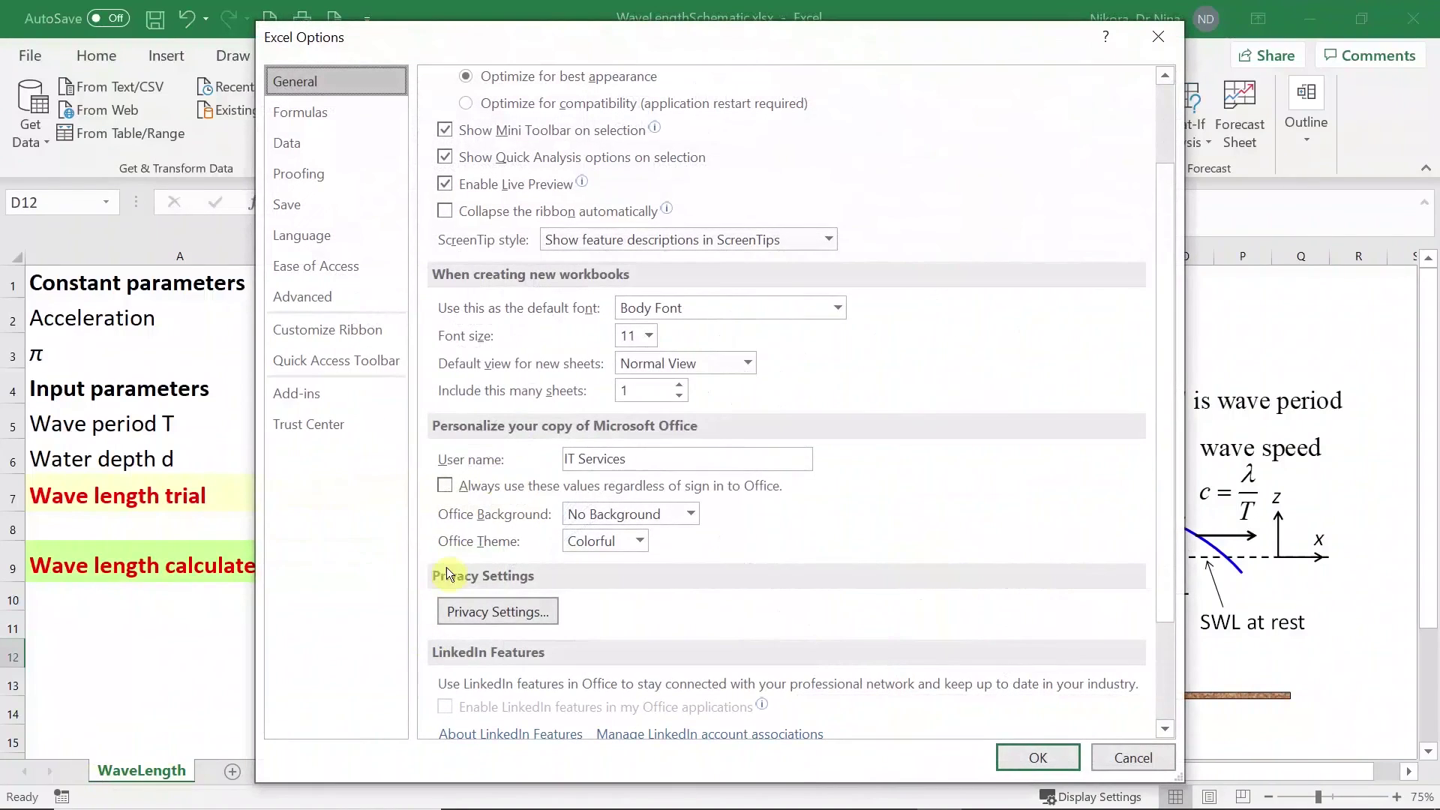
pyautogui.click(342, 397)
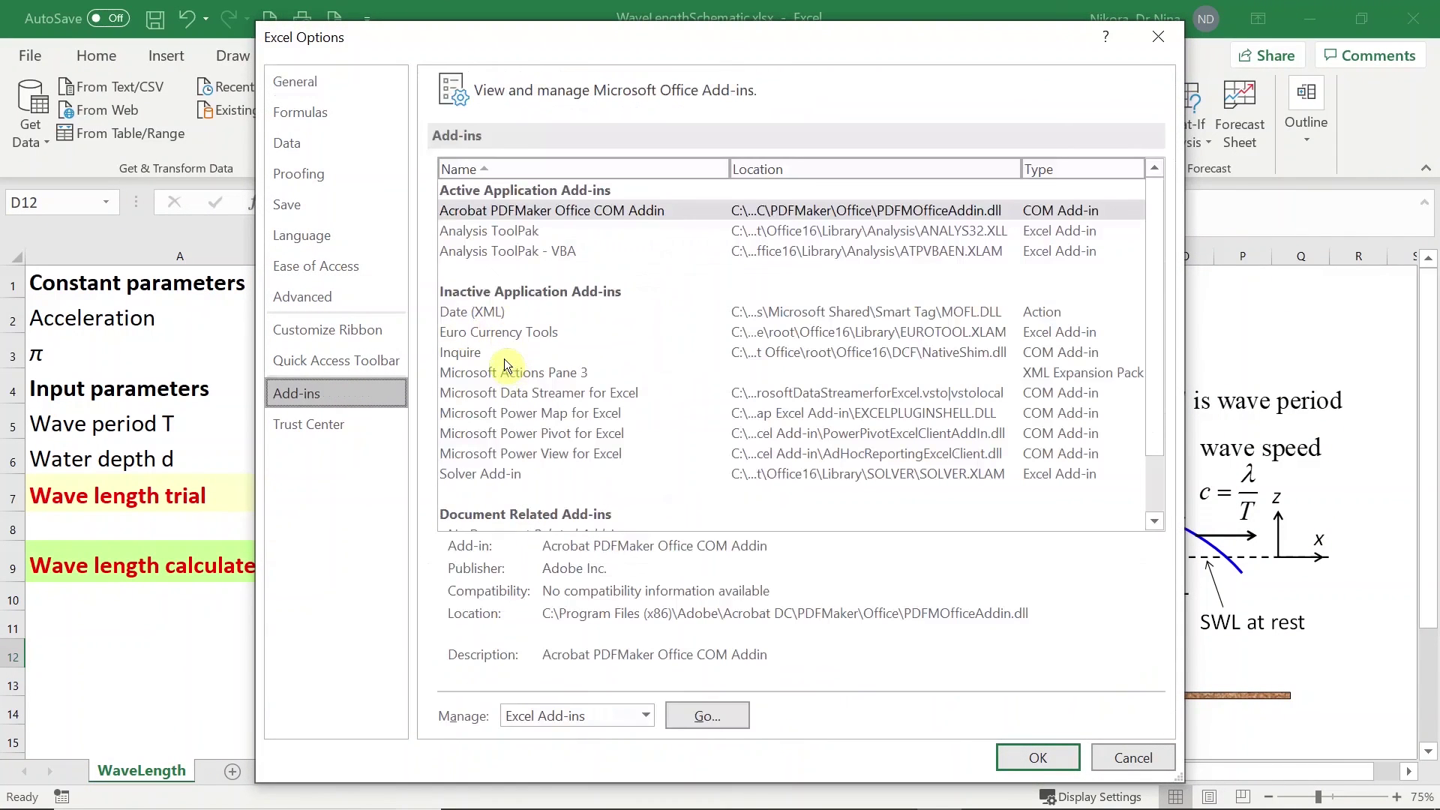
pyautogui.click(508, 477)
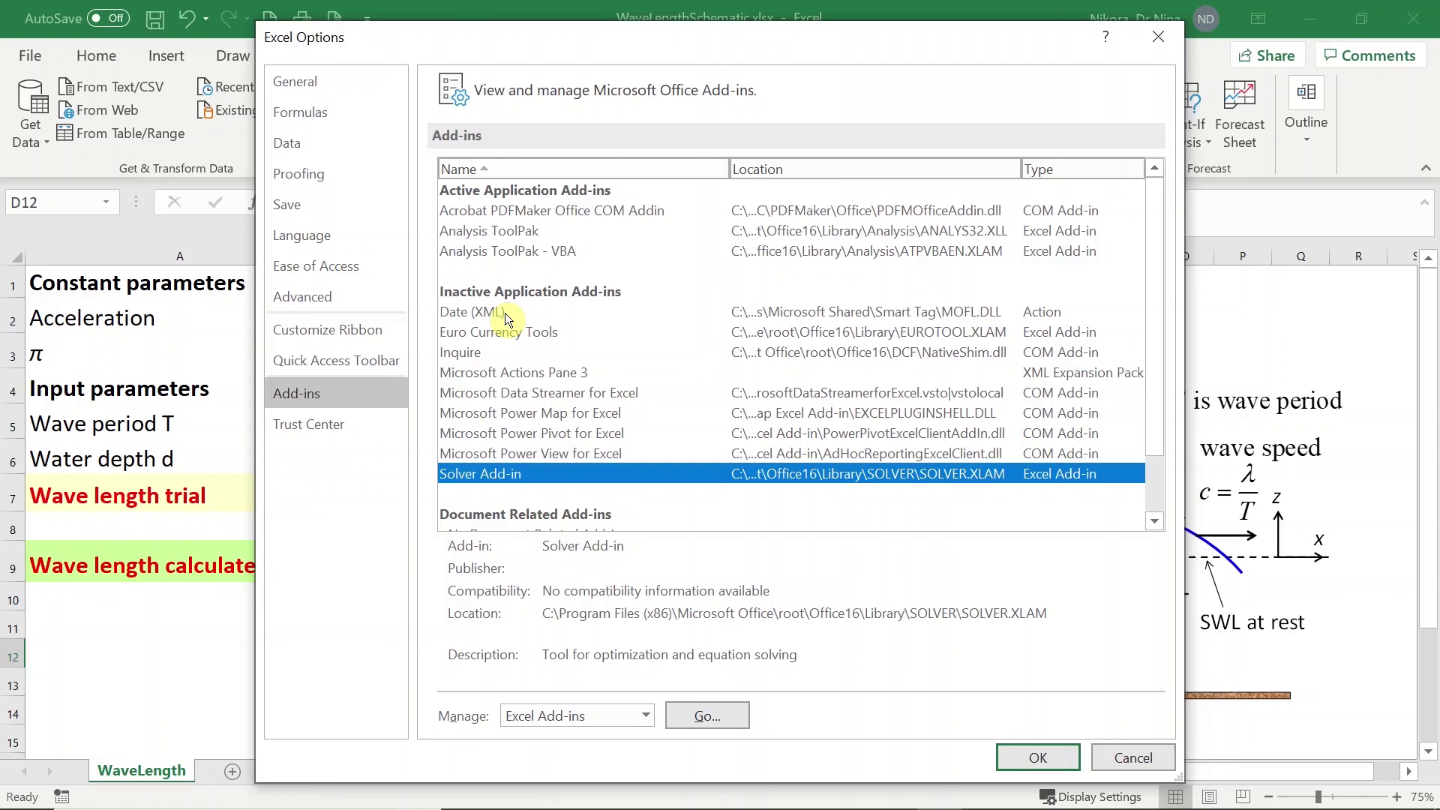
pyautogui.click(717, 716)
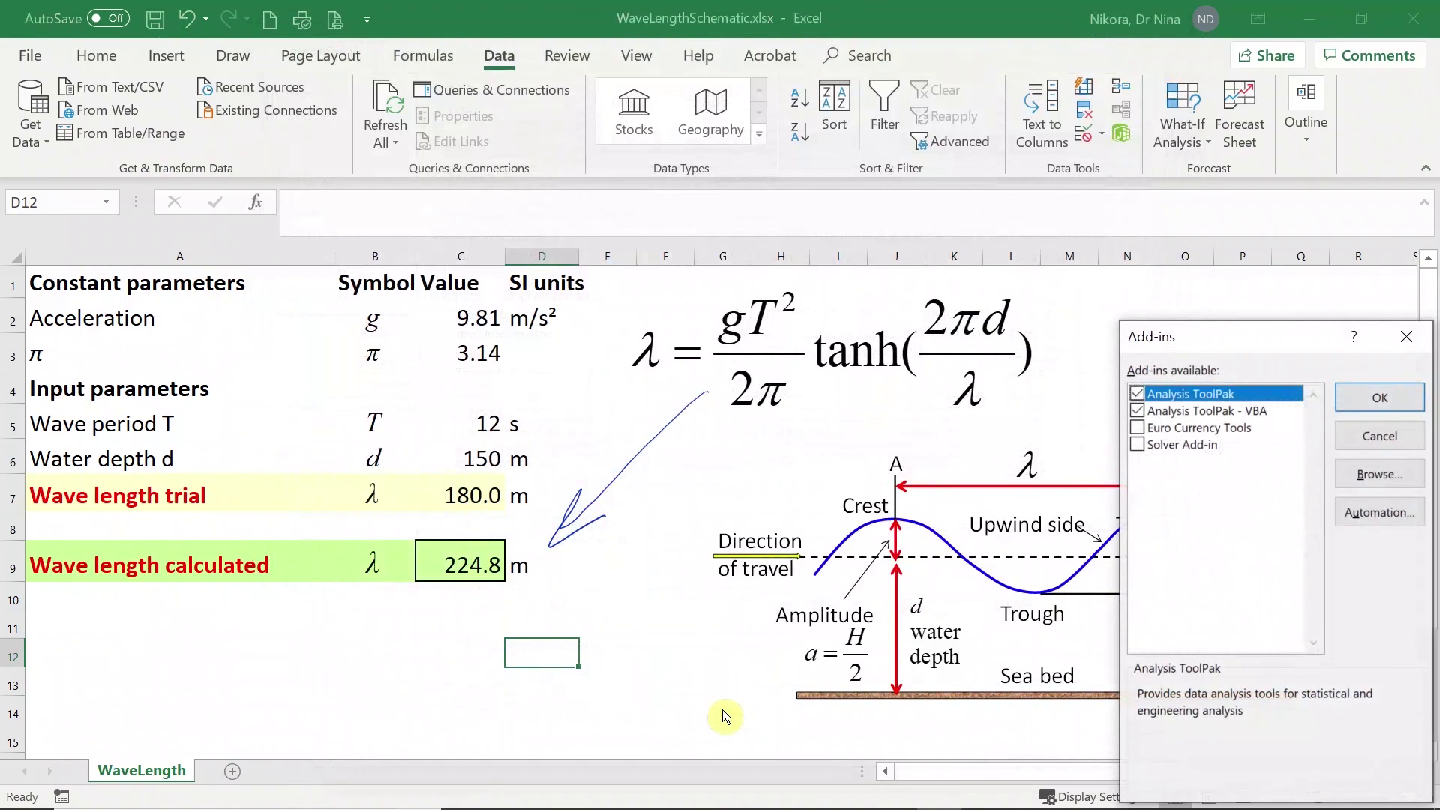
pyautogui.moveTo(1281, 336); pyautogui.dragTo(439, 165)
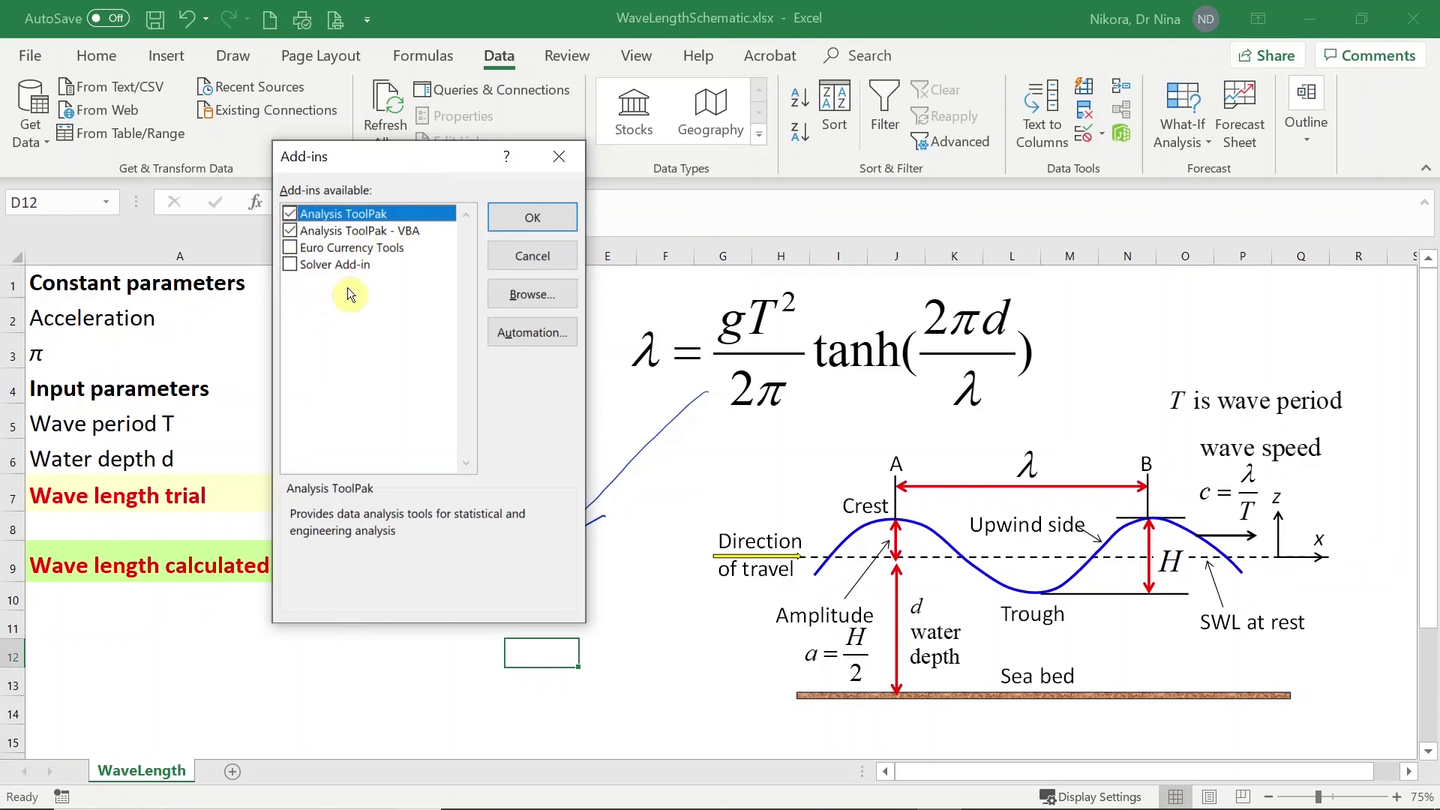
pyautogui.click(290, 265)
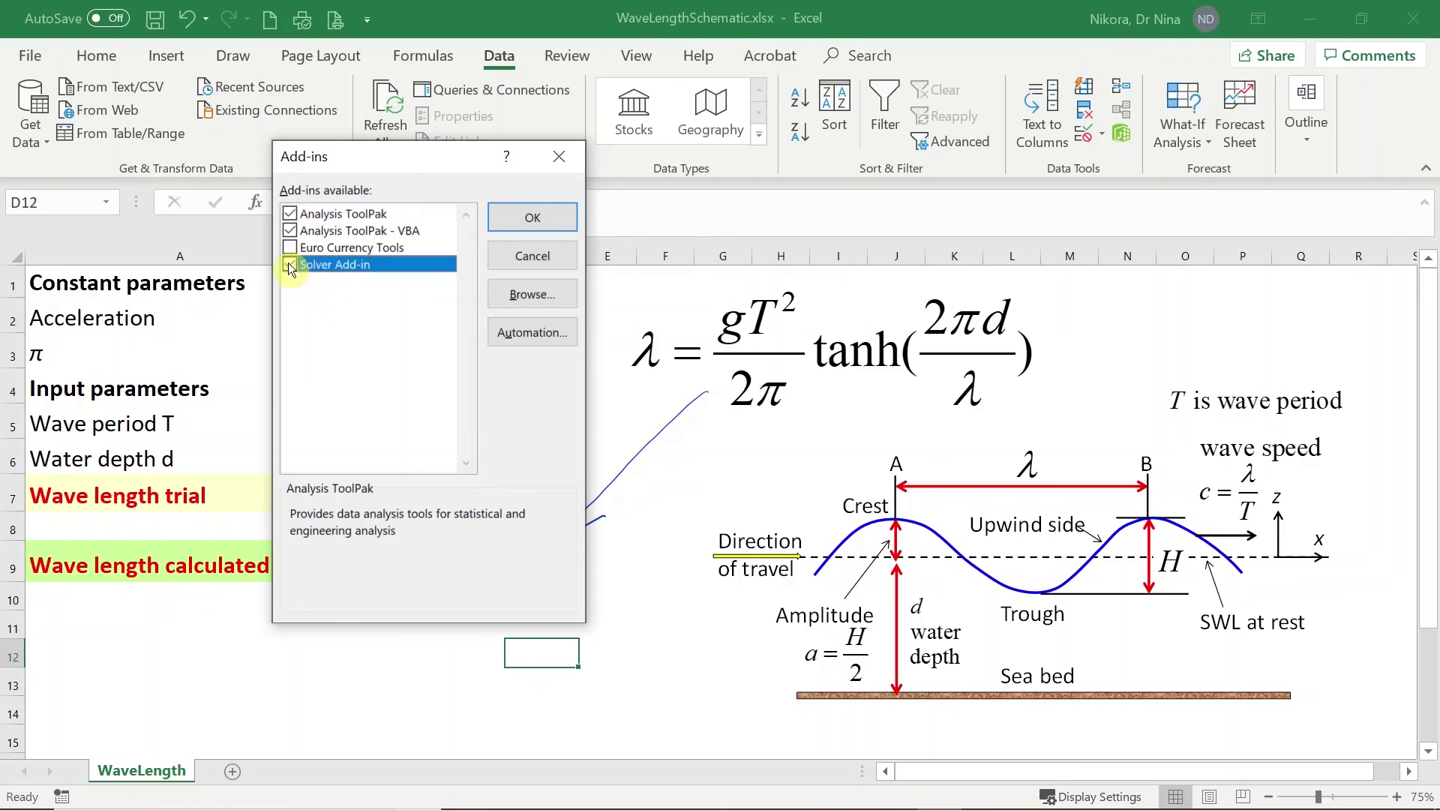
# - Load the add-ins and set Solver's objective cell to C9, the calculated wave length
pyautogui.click(534, 219)
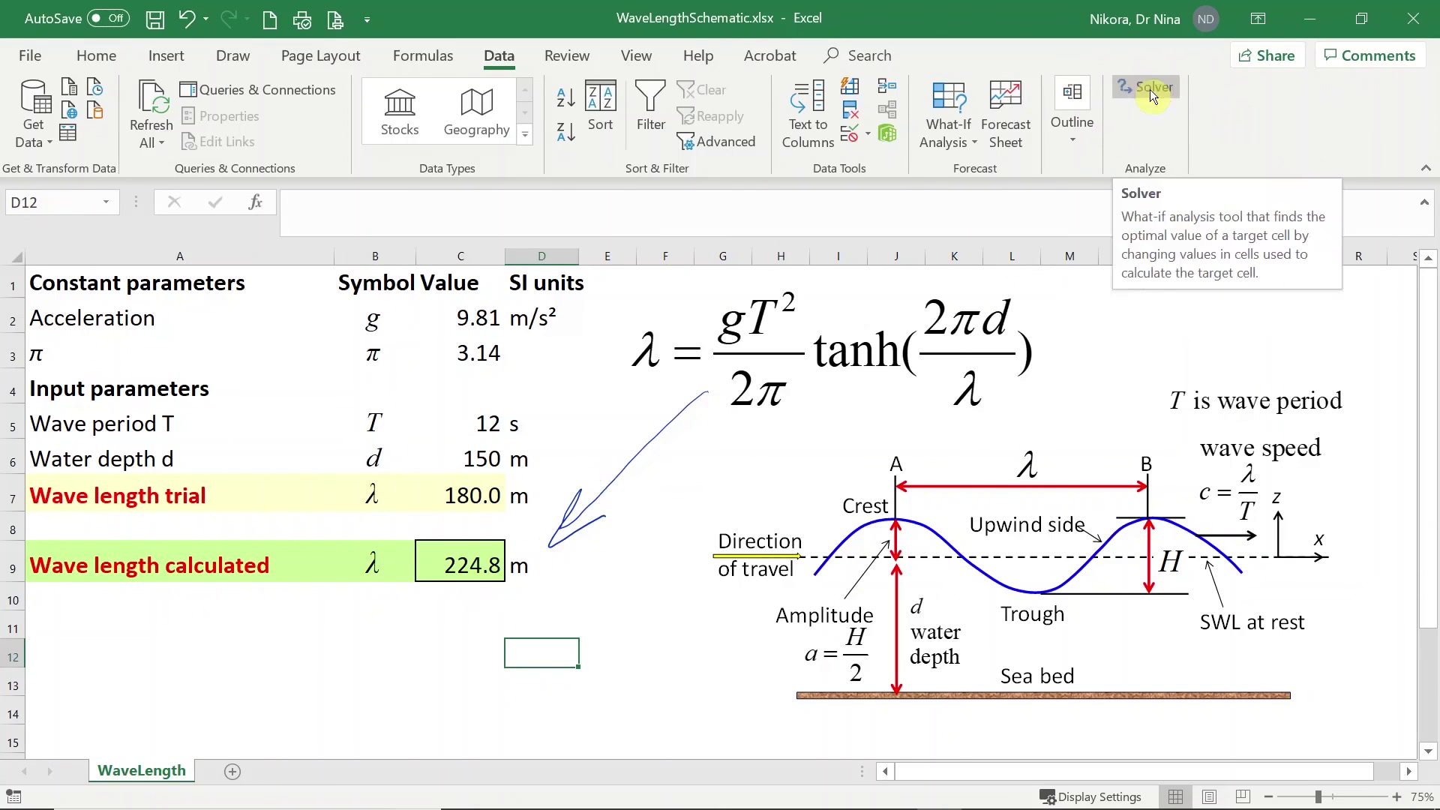
pyautogui.click(1149, 89)
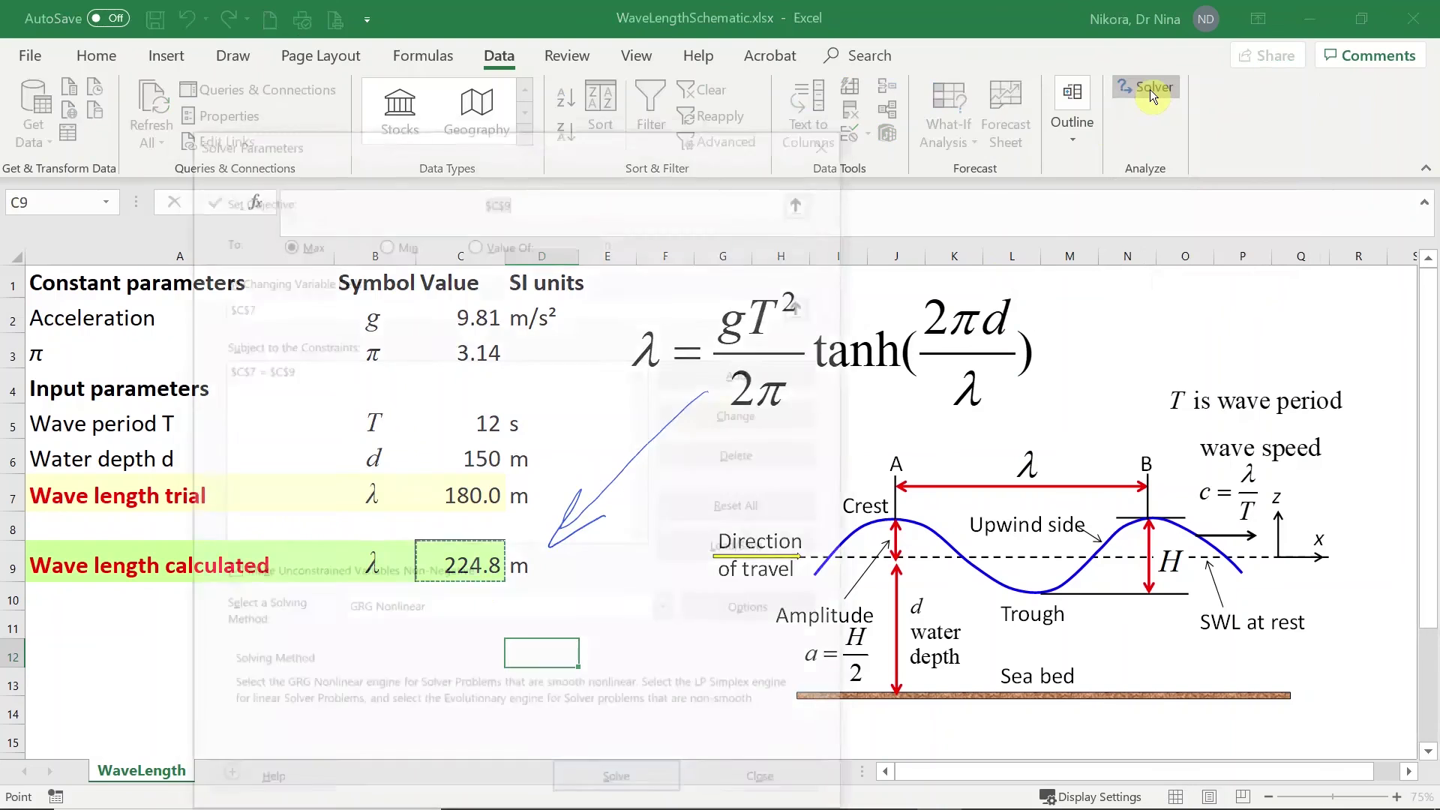
pyautogui.moveTo(530, 128); pyautogui.dragTo(1036, 86)
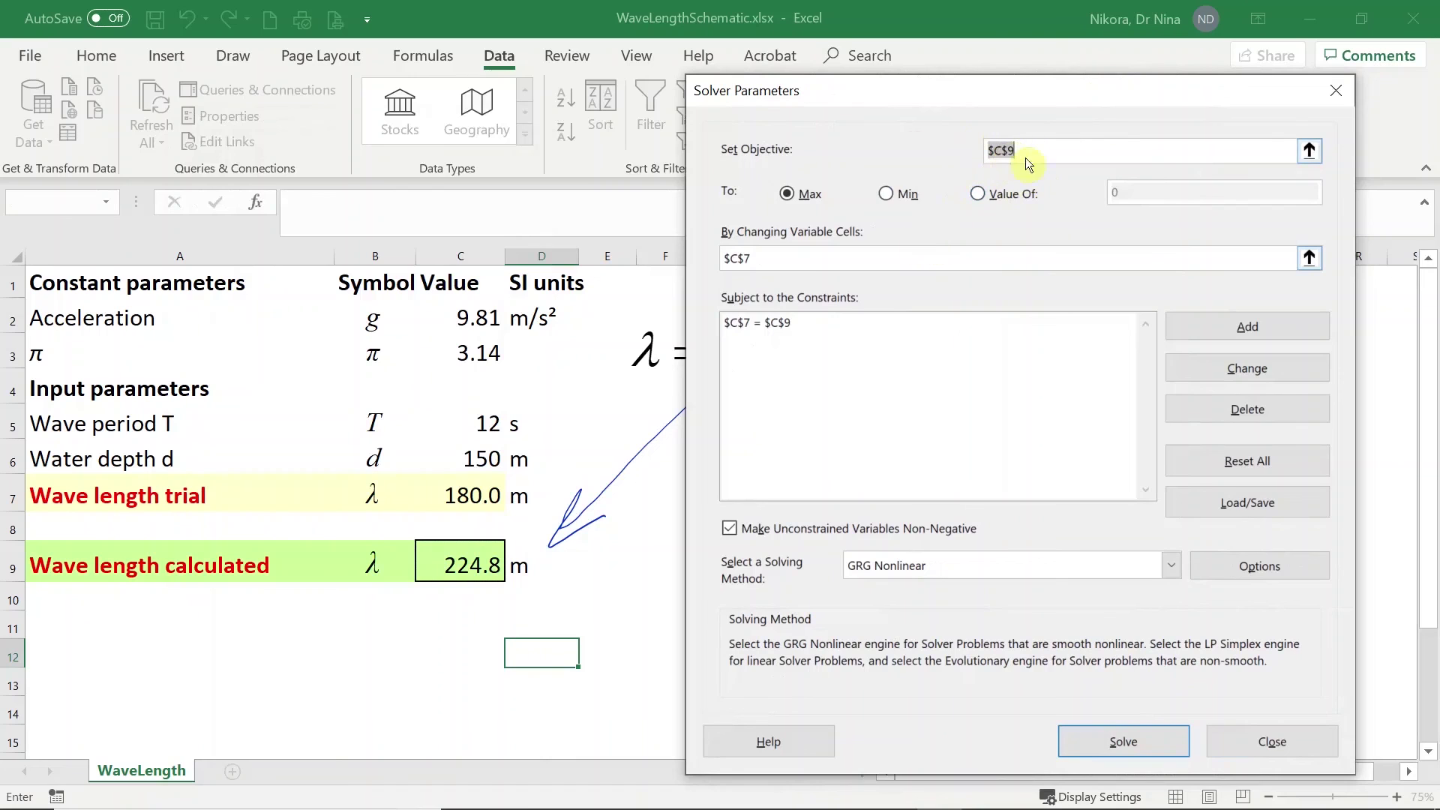
pyautogui.click(1310, 151)
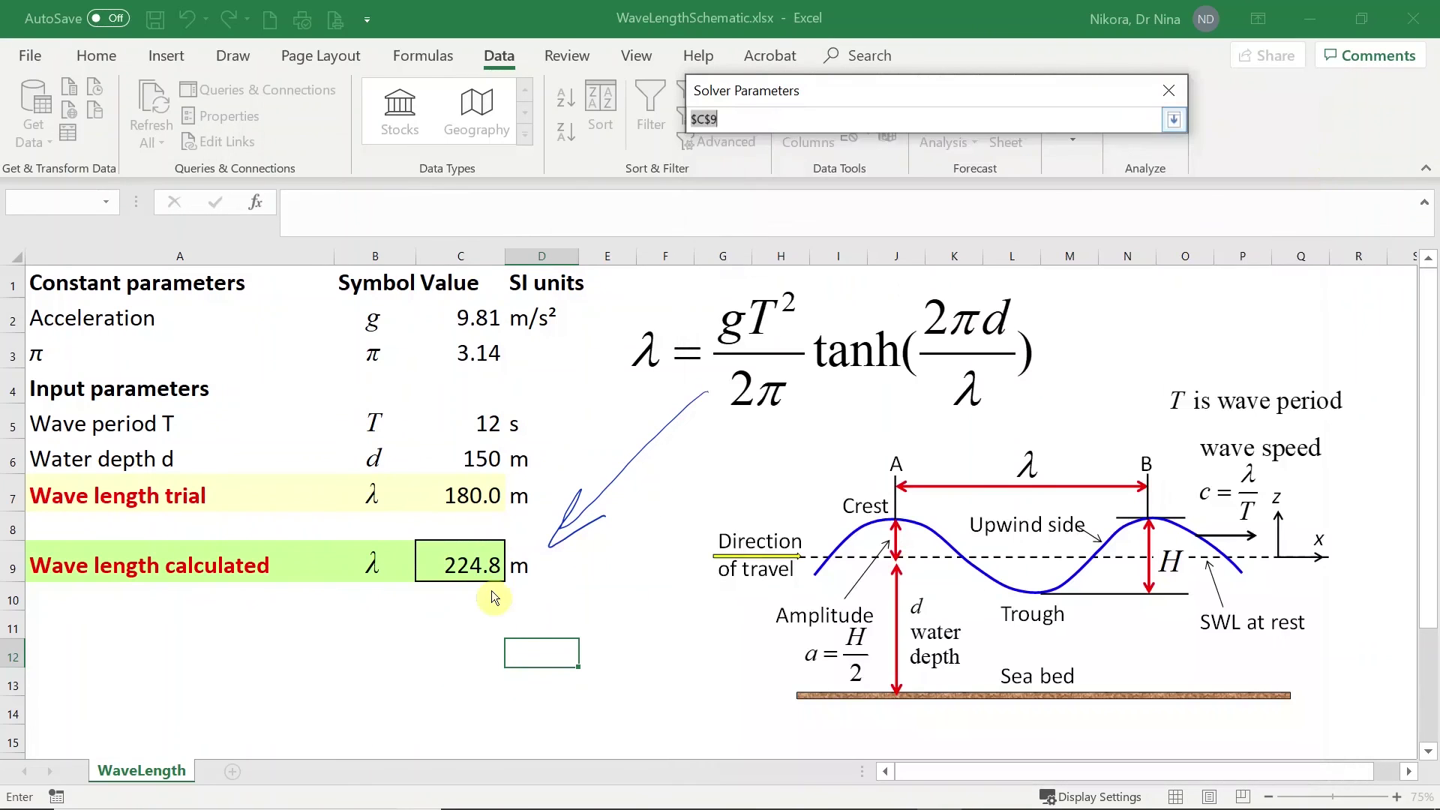
pyautogui.click(453, 561)
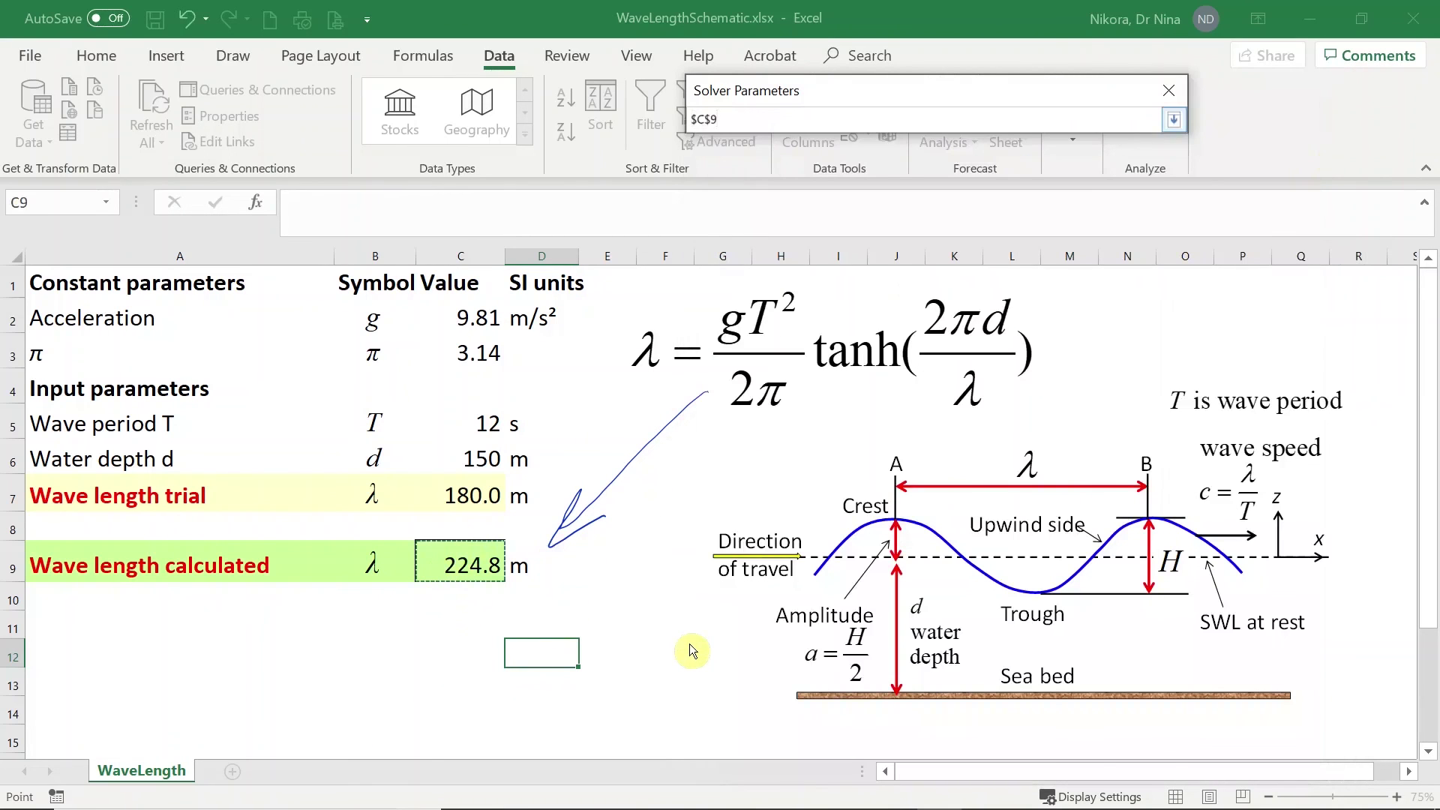
pyautogui.press('Return')
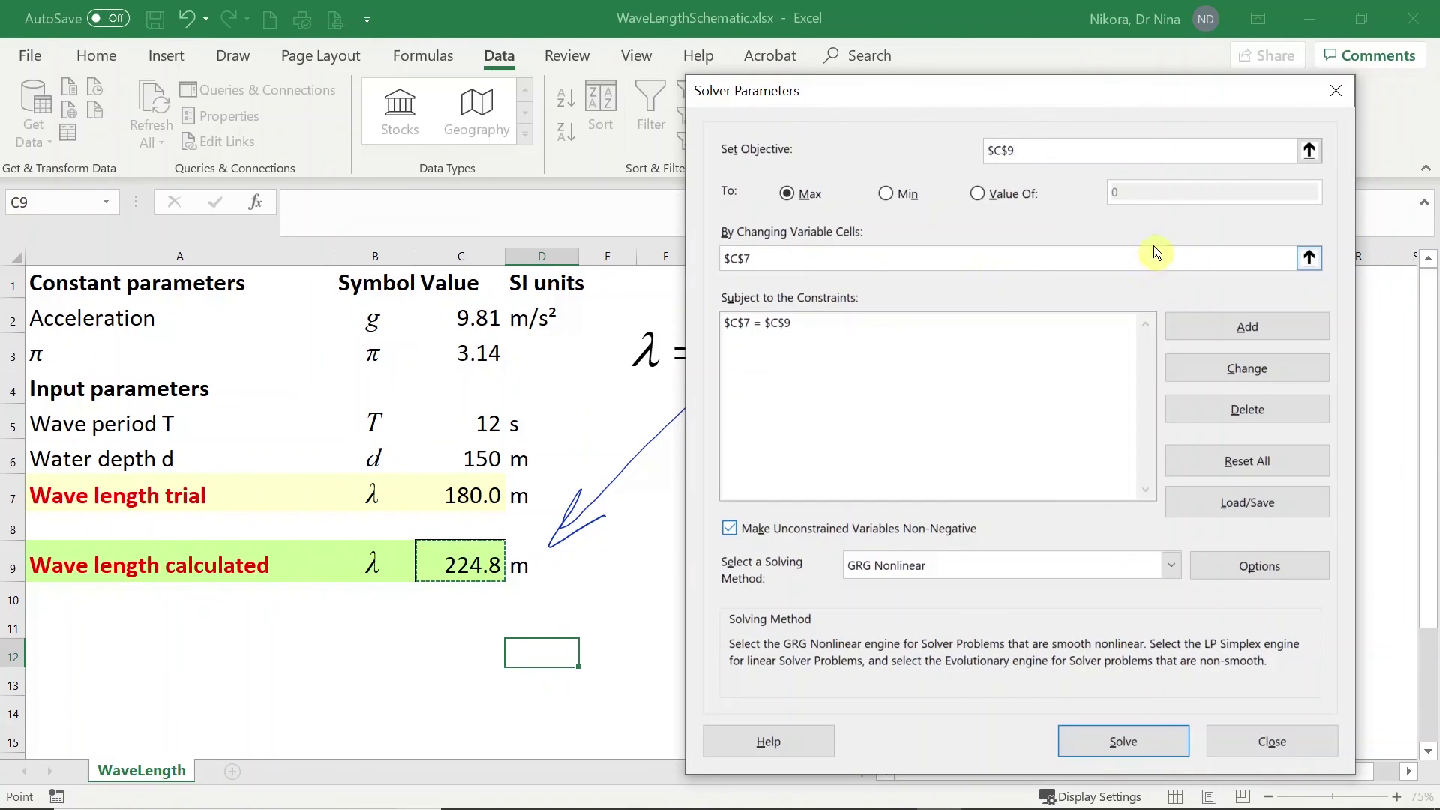
pyautogui.moveTo(1055, 90); pyautogui.dragTo(1118, 106)
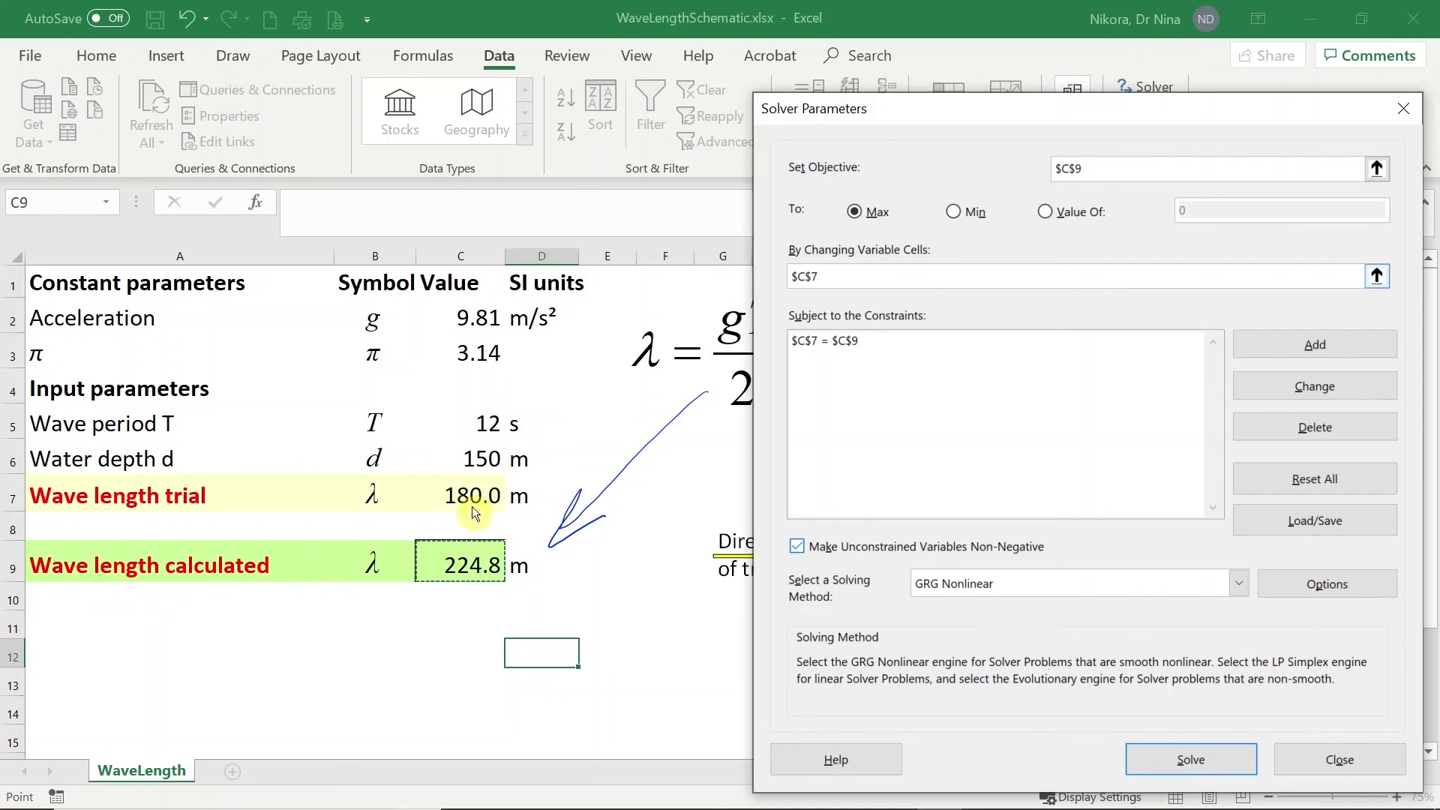
# - Set Solver's variable cell to $C$7, the trial wave length
pyautogui.click(1377, 276)
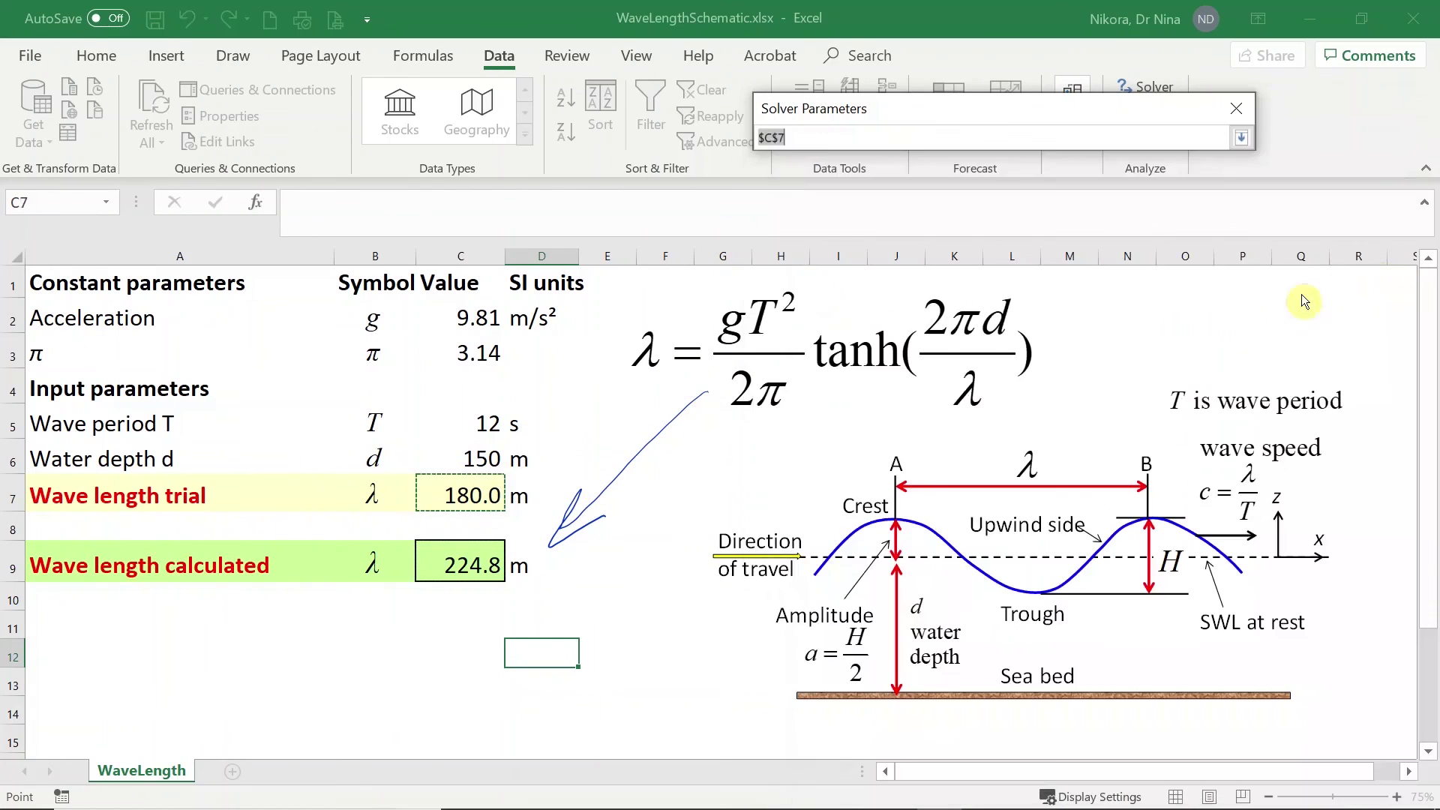
pyautogui.click(463, 495)
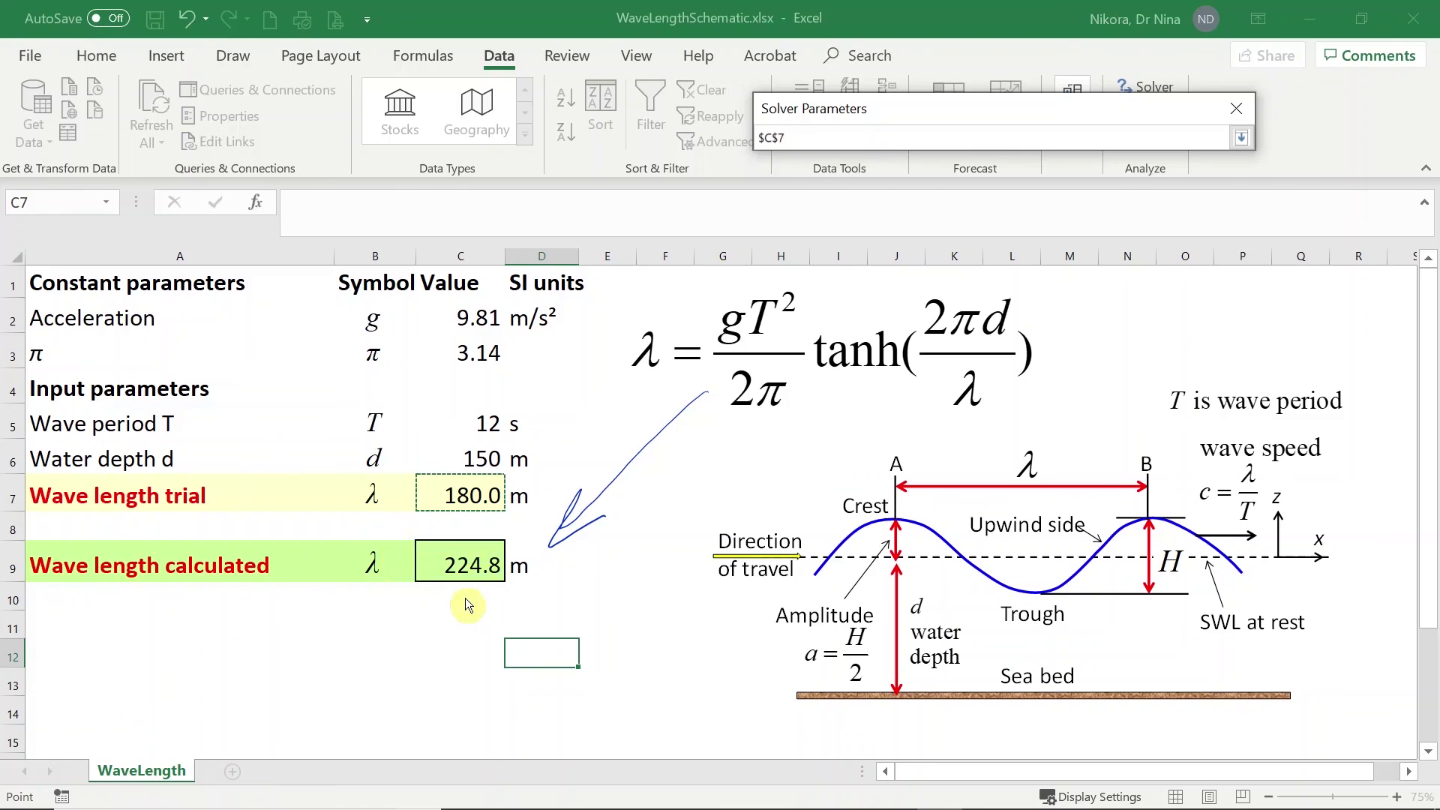
pyautogui.press('Return')
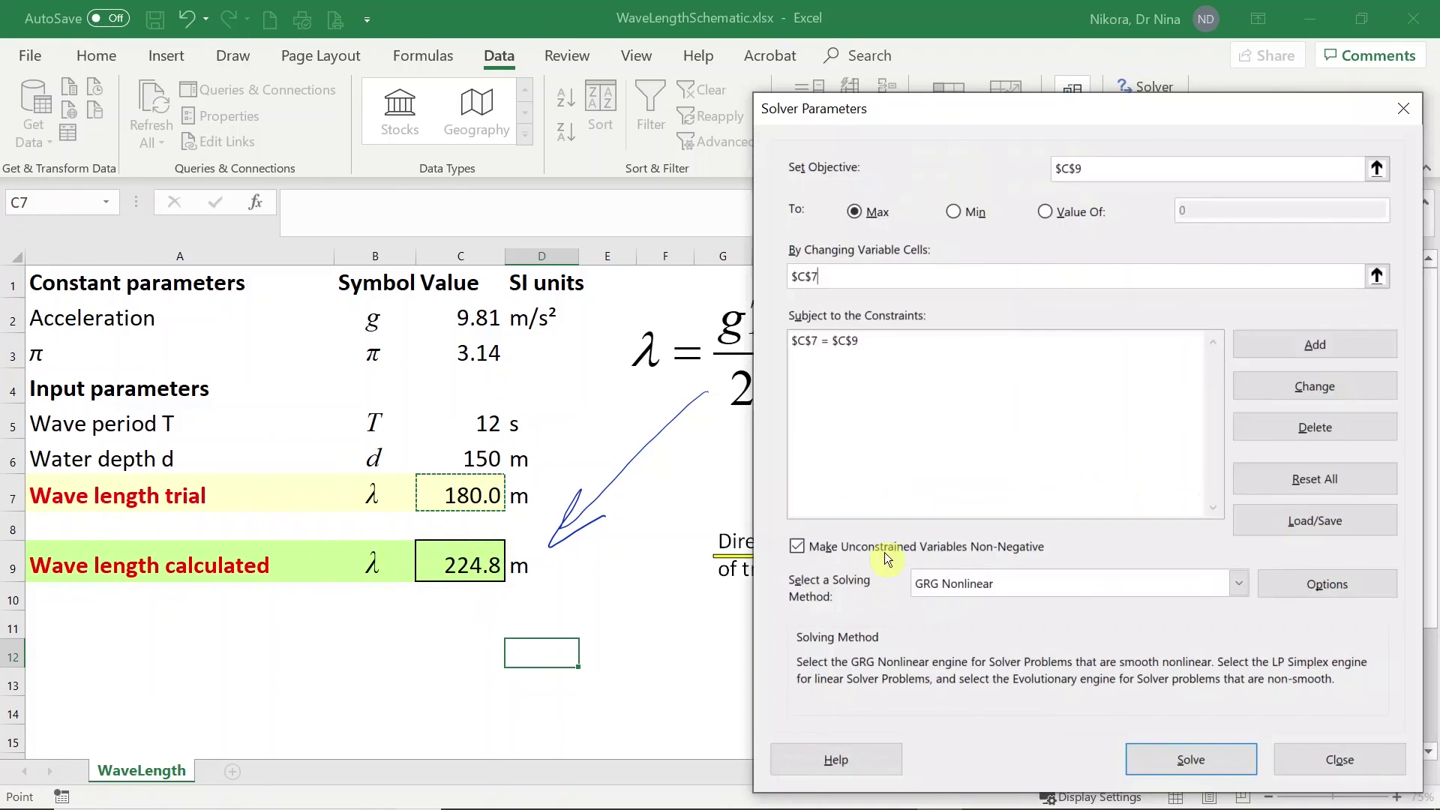
pyautogui.moveTo(1046, 110); pyautogui.dragTo(1003, 552)
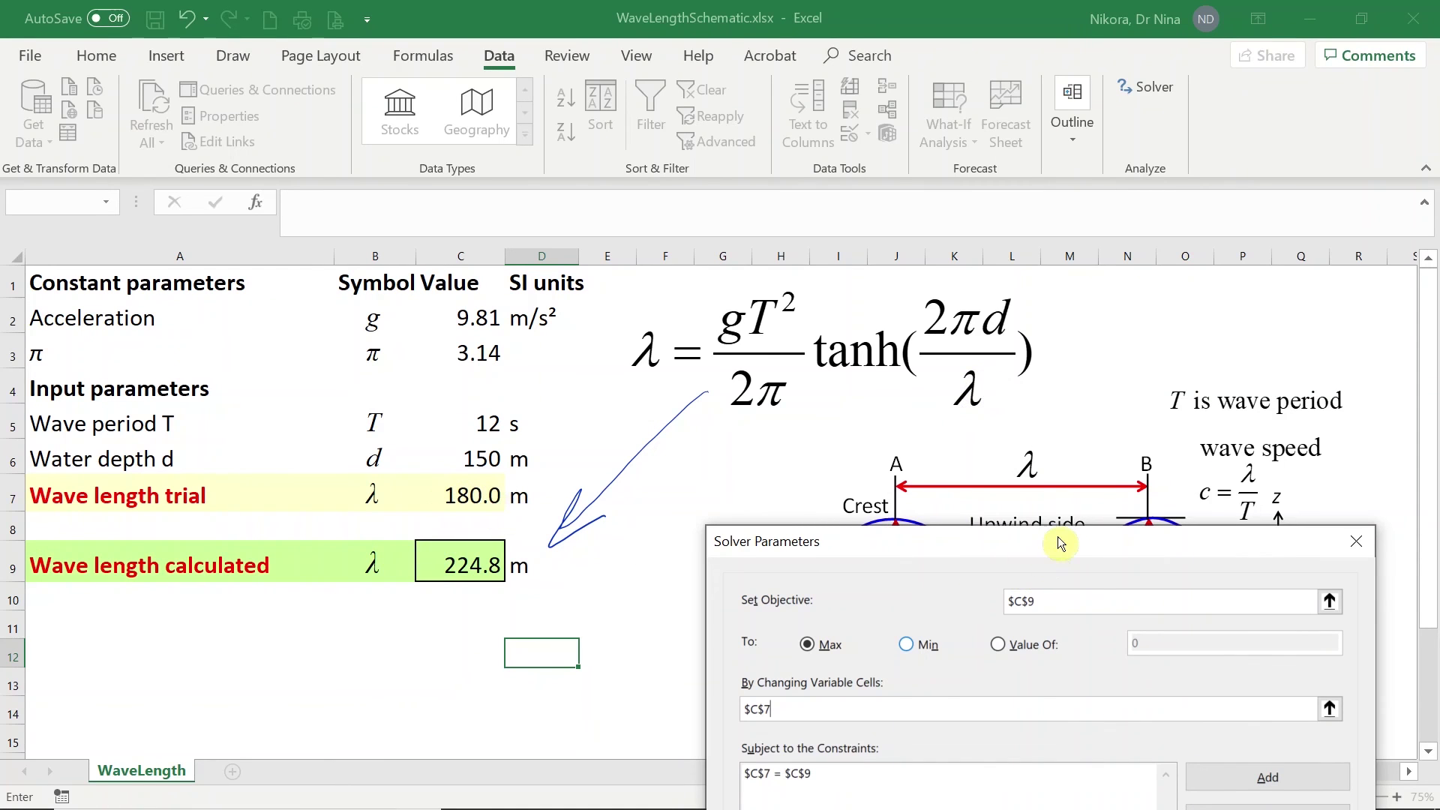
# - Delete the old $C$7 = $C$9 constraint from the Solver list
pyautogui.moveTo(1070, 540); pyautogui.dragTo(1034, 85)
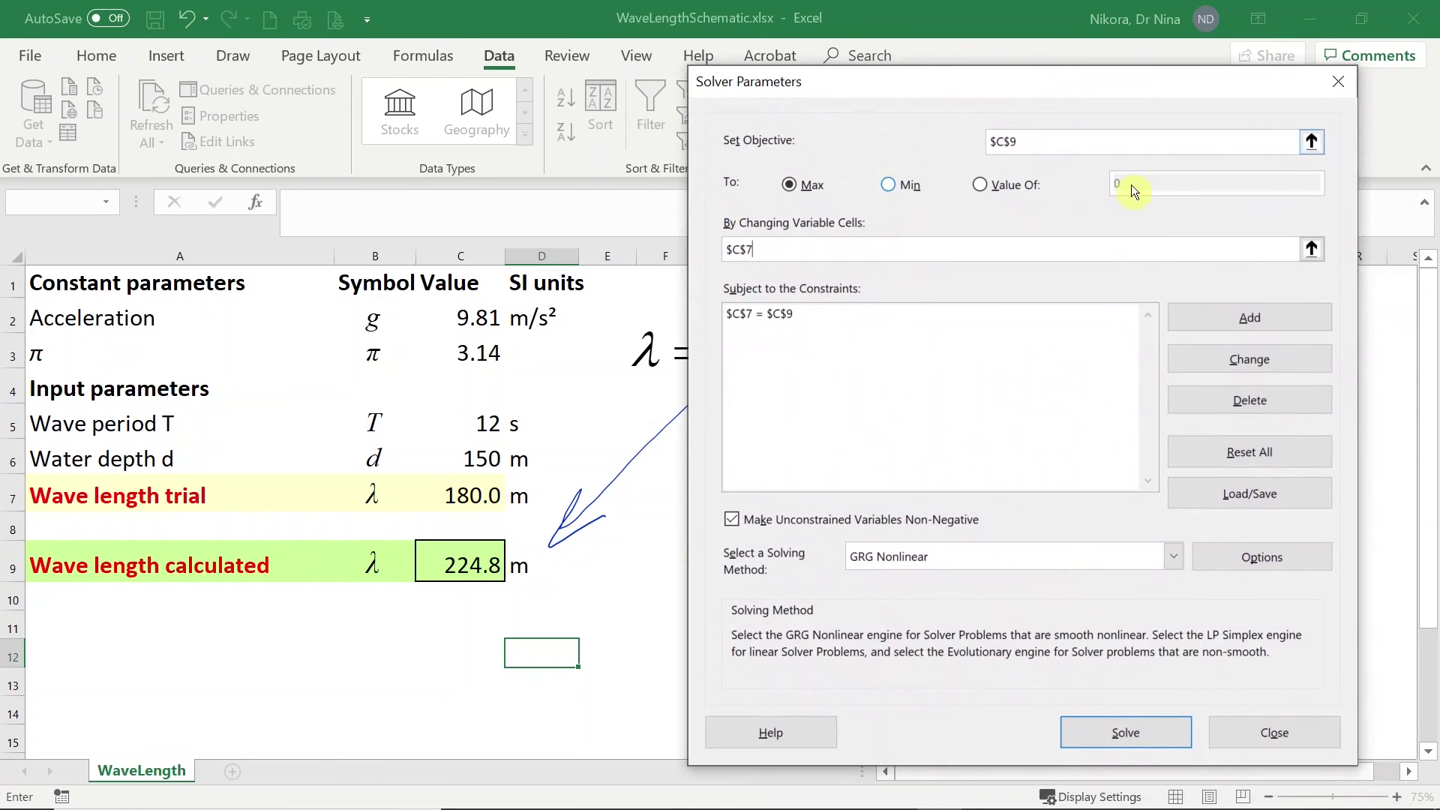
pyautogui.click(786, 315)
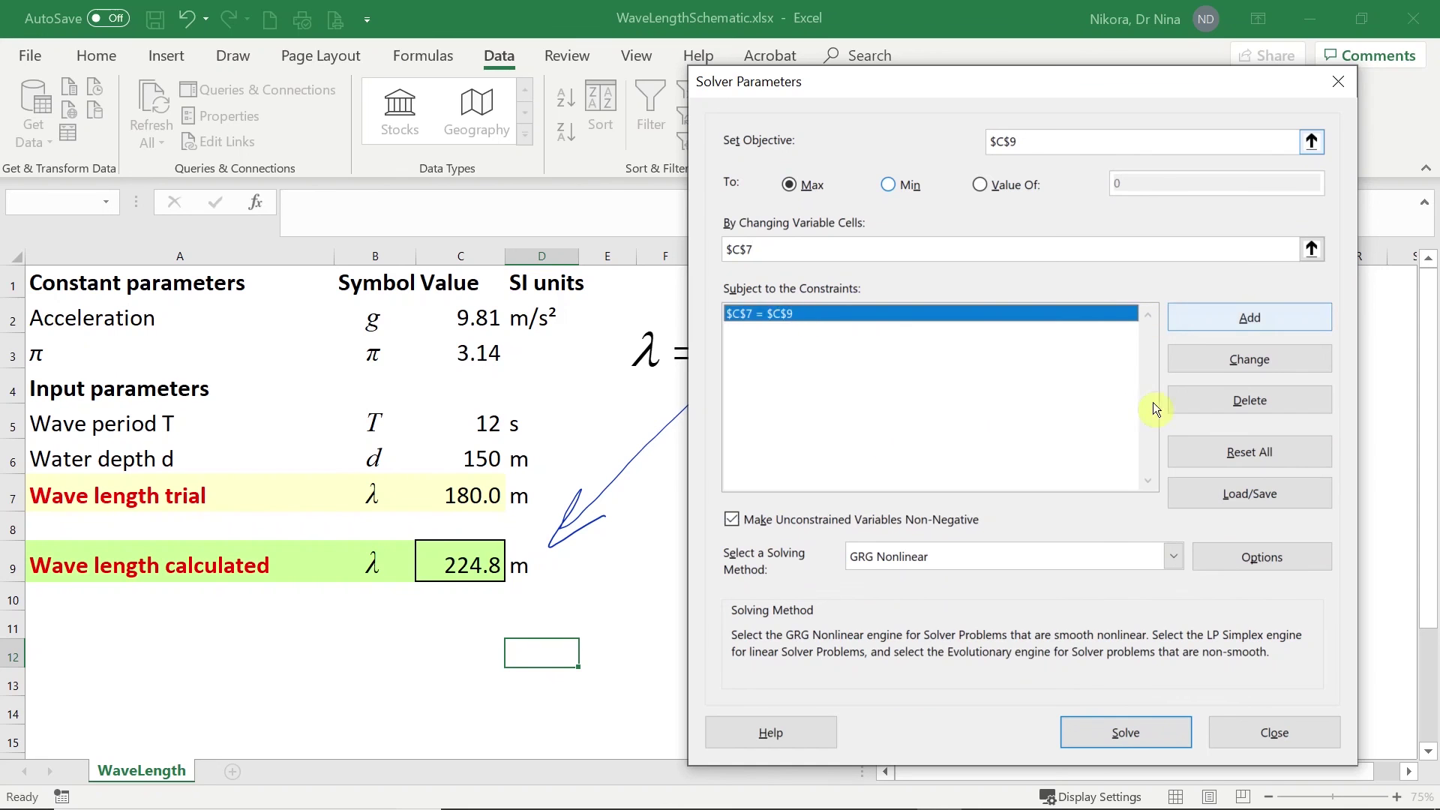
pyautogui.click(1239, 402)
# - Add the new equality constraint $C$9 = $C$7
pyautogui.click(1109, 295)
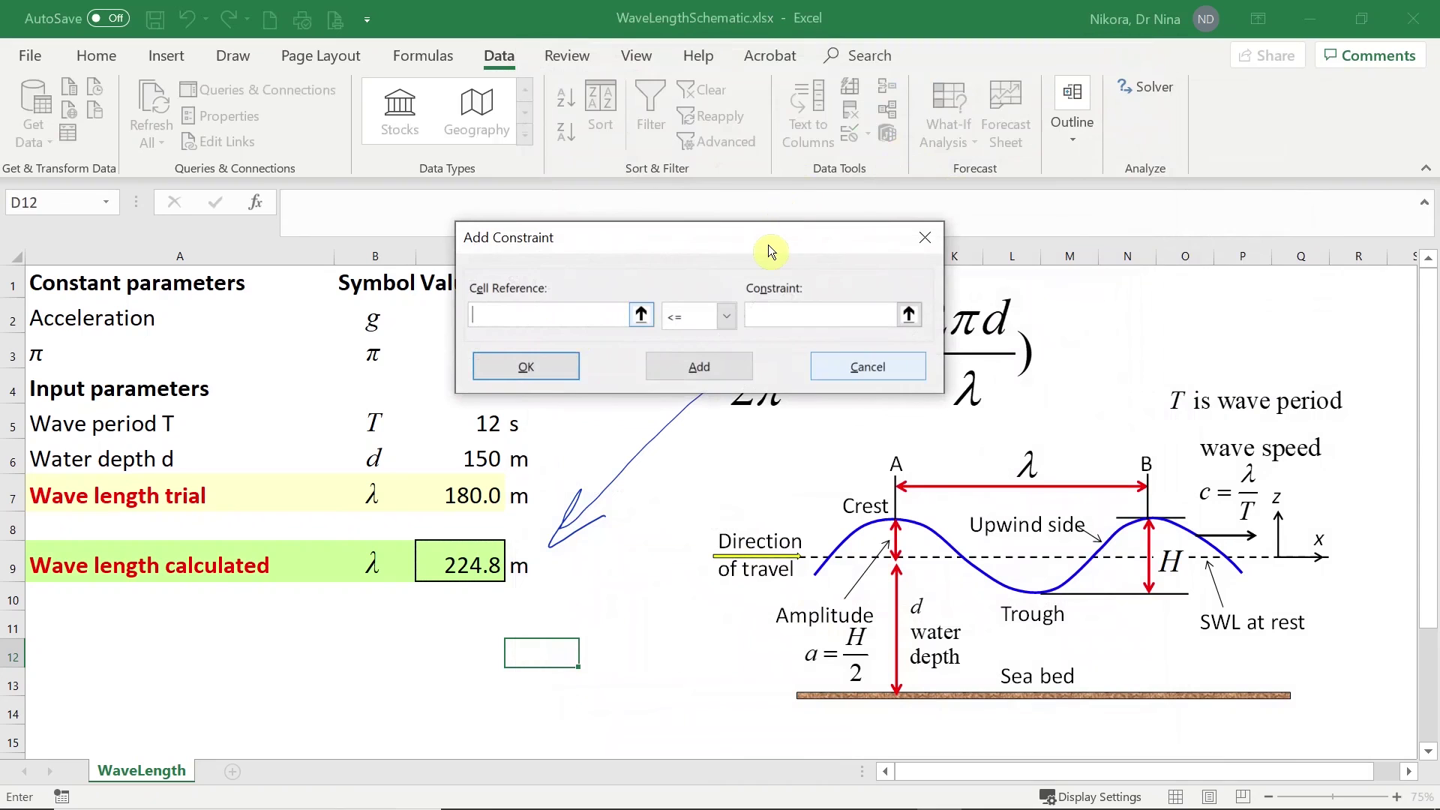
pyautogui.moveTo(768, 240); pyautogui.dragTo(390, 208)
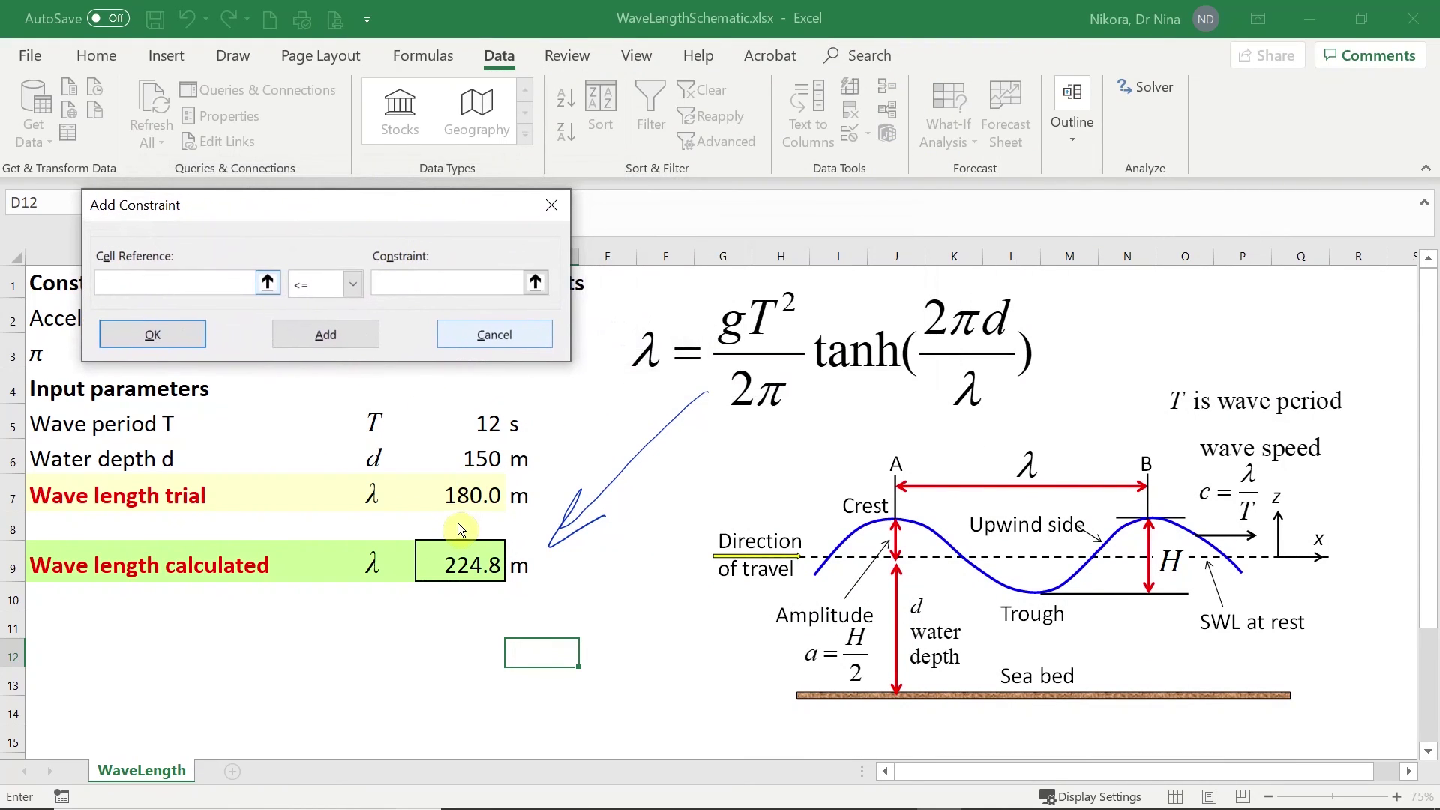
pyautogui.click(470, 566)
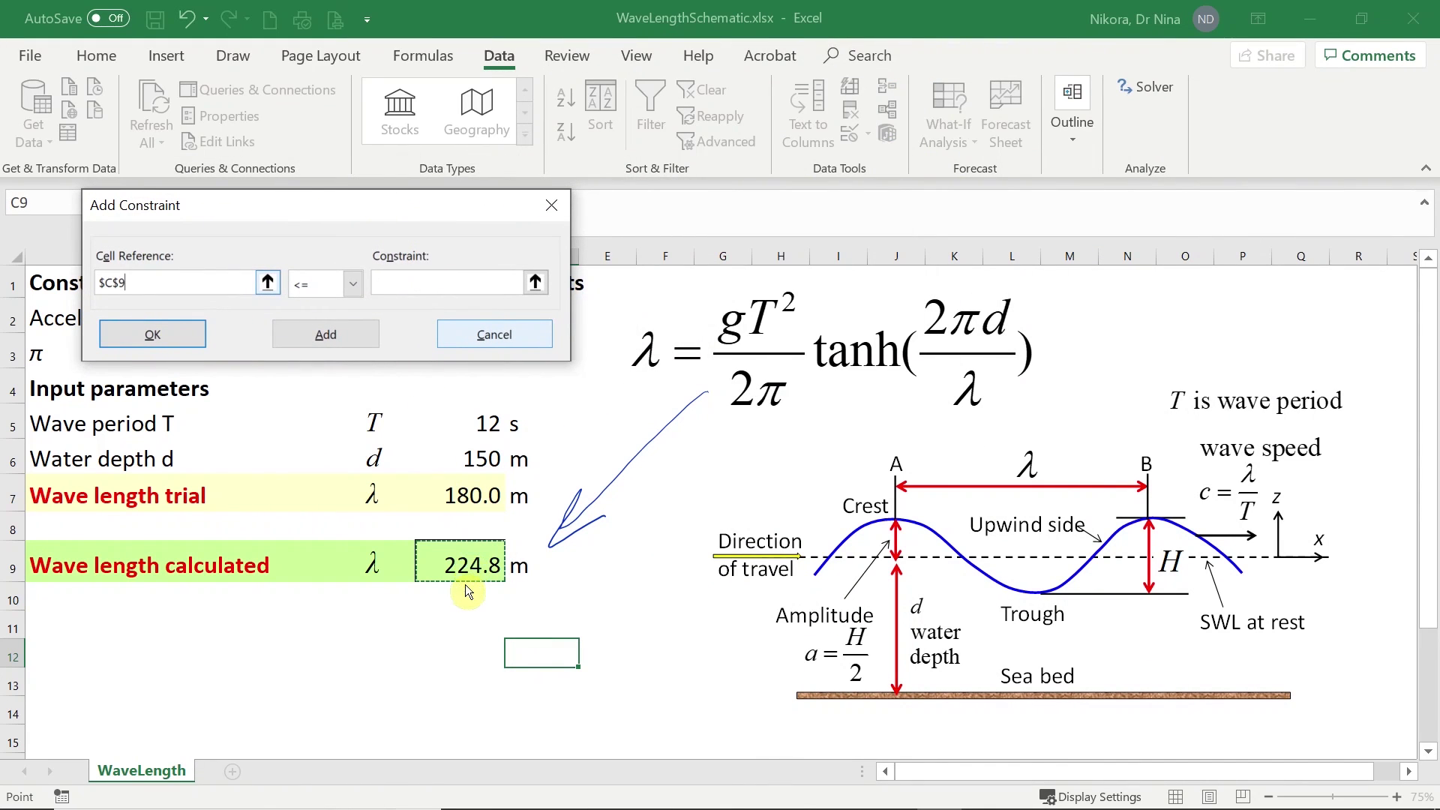
pyautogui.click(352, 284)
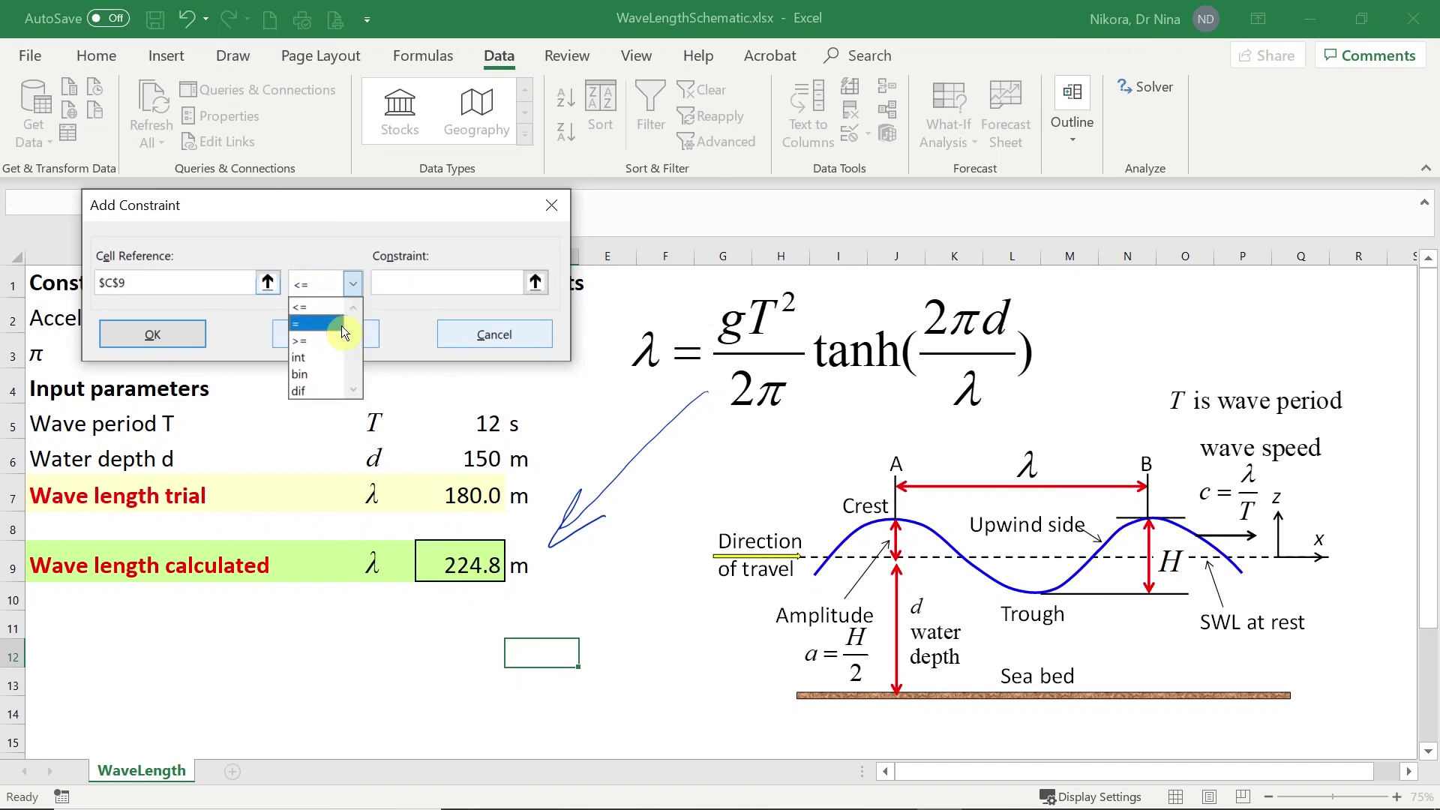
pyautogui.click(321, 321)
pyautogui.click(537, 285)
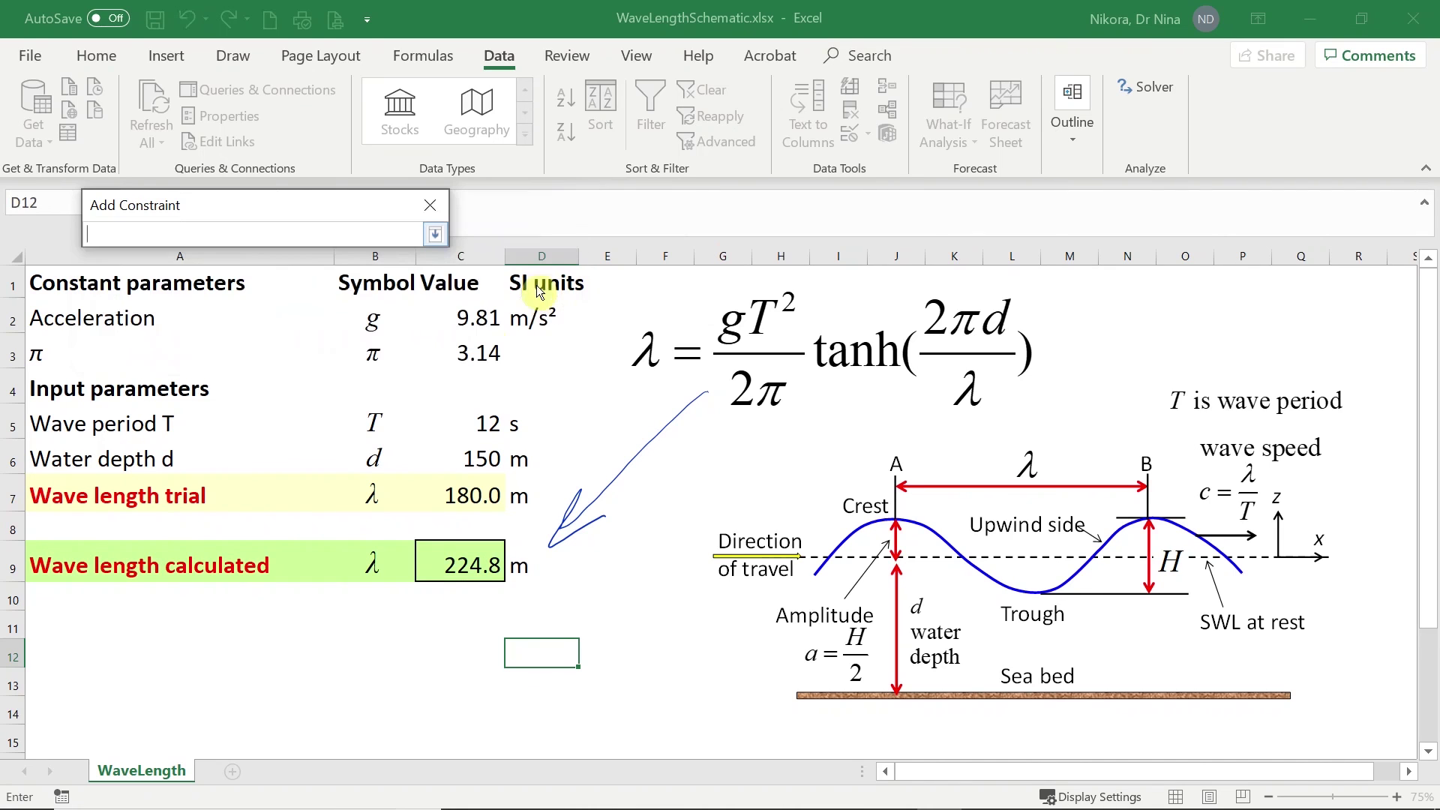
pyautogui.click(499, 494)
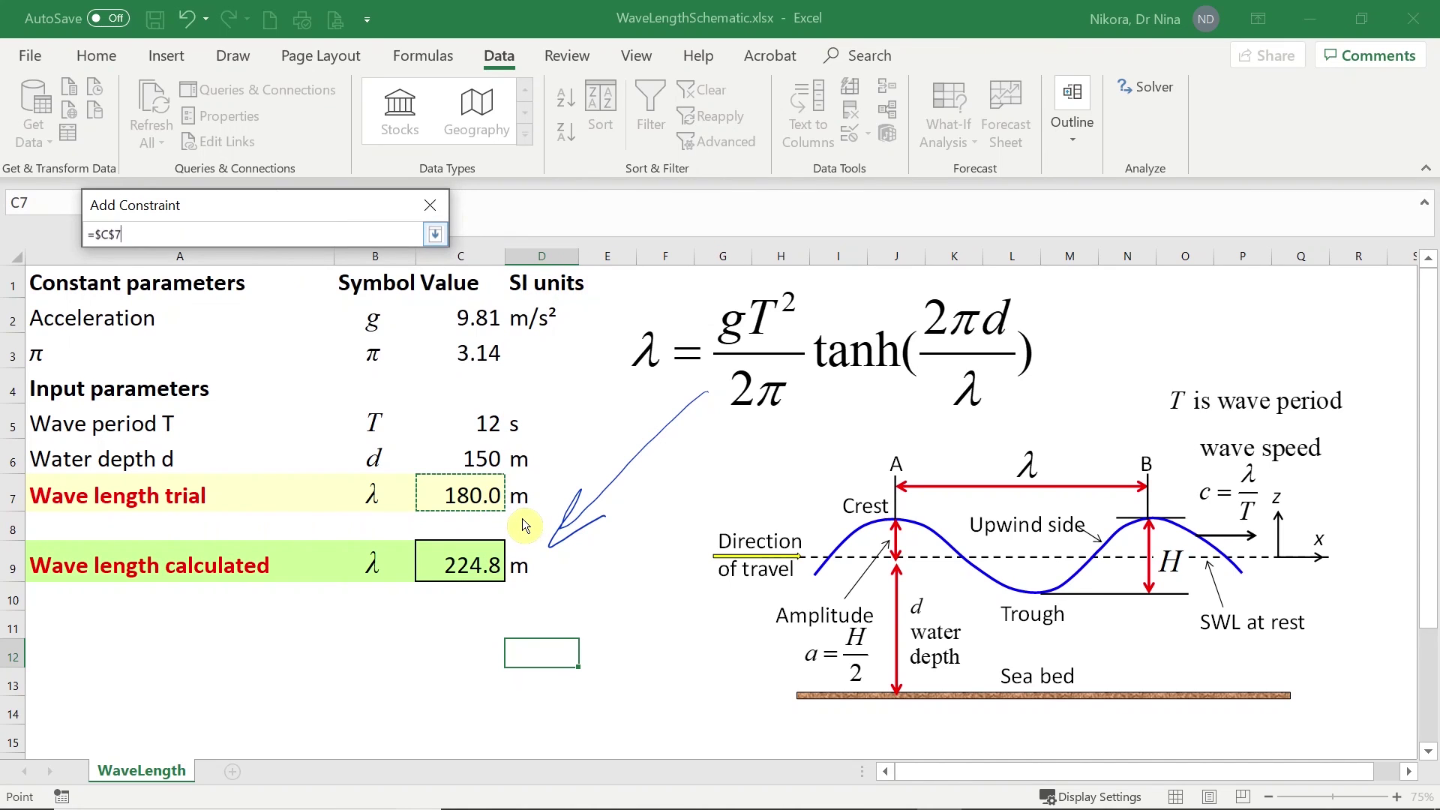
pyautogui.press('Return')
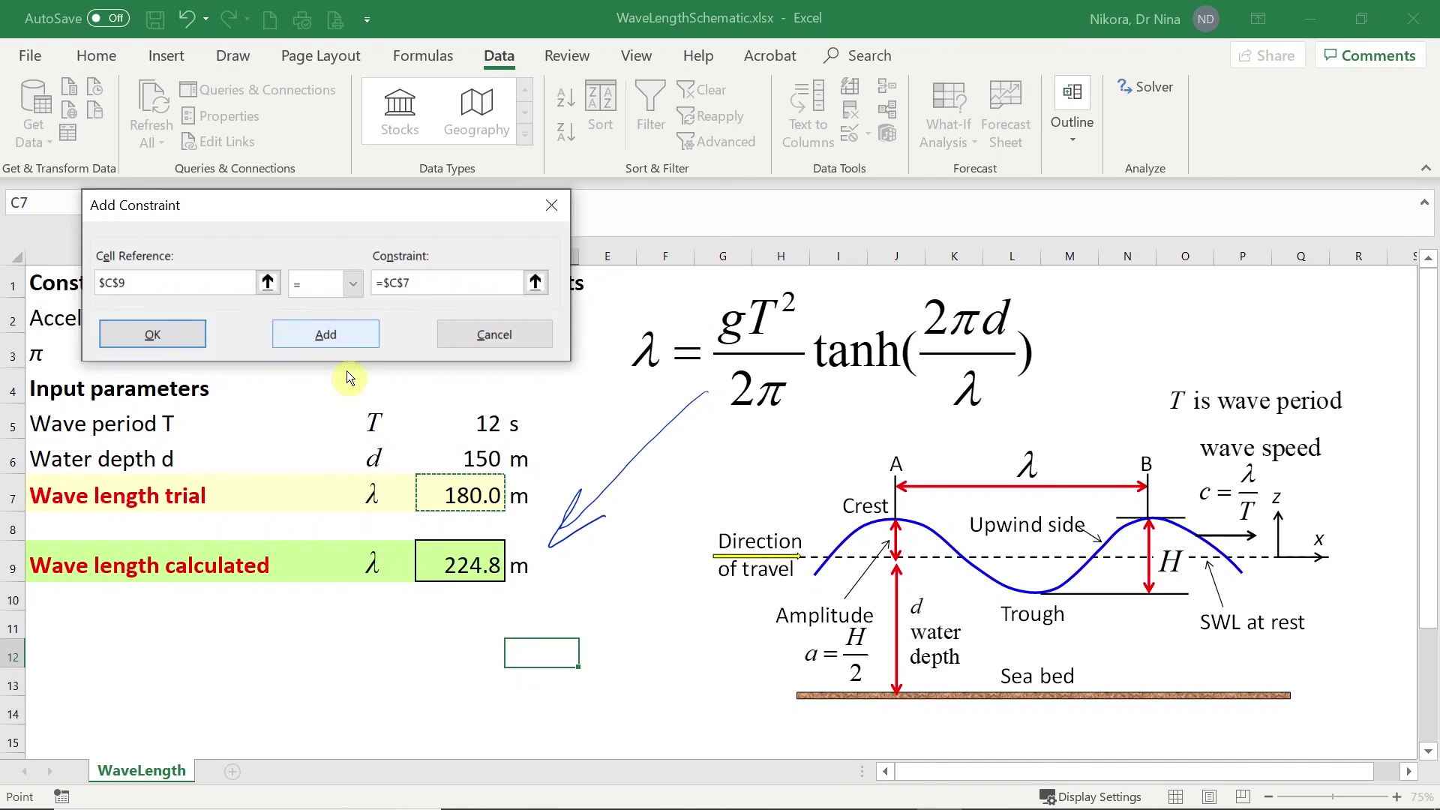
pyautogui.click(343, 336)
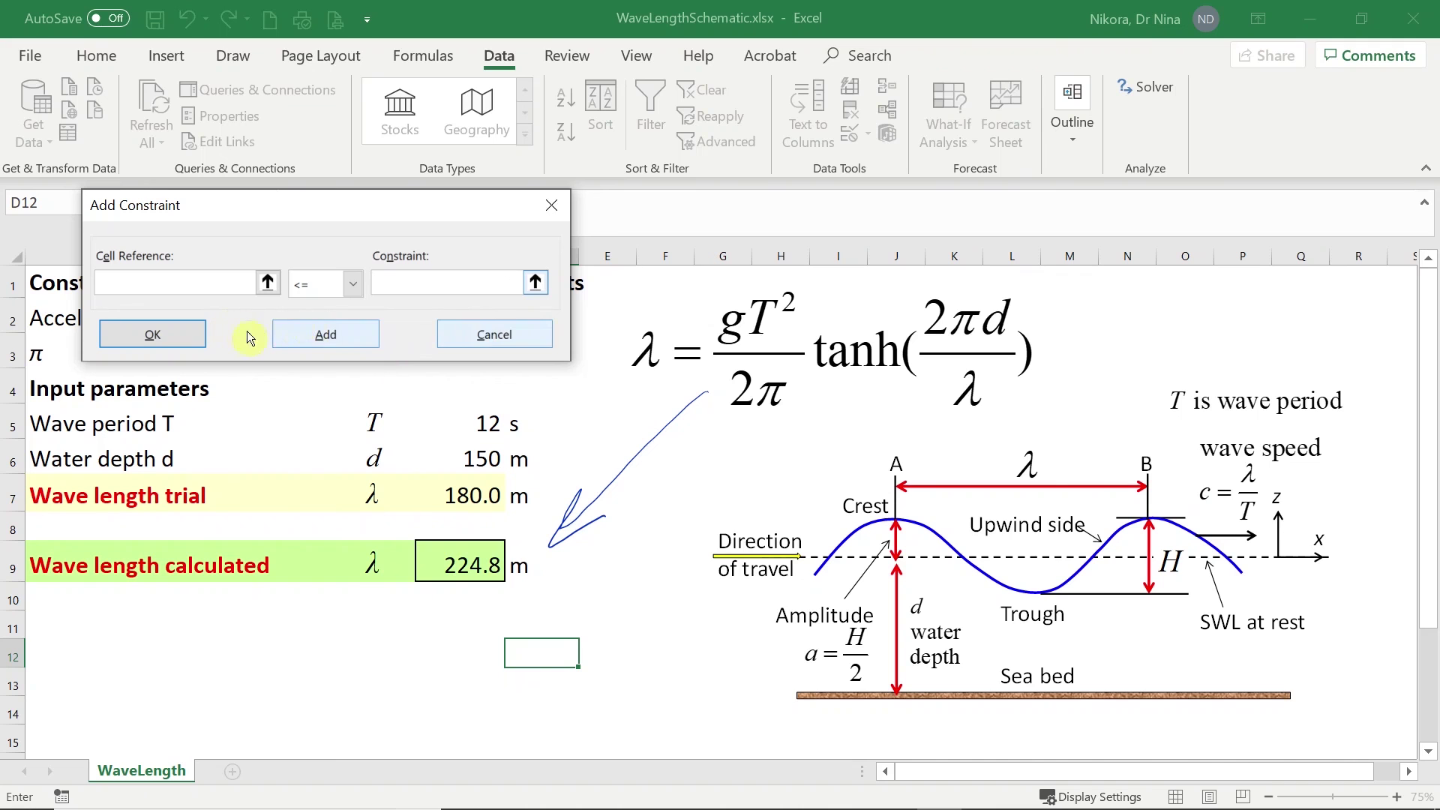
# - Leave the constraint dialog, dismissing the empty-reference error, and return to Solver Parameters
pyautogui.click(301, 335)
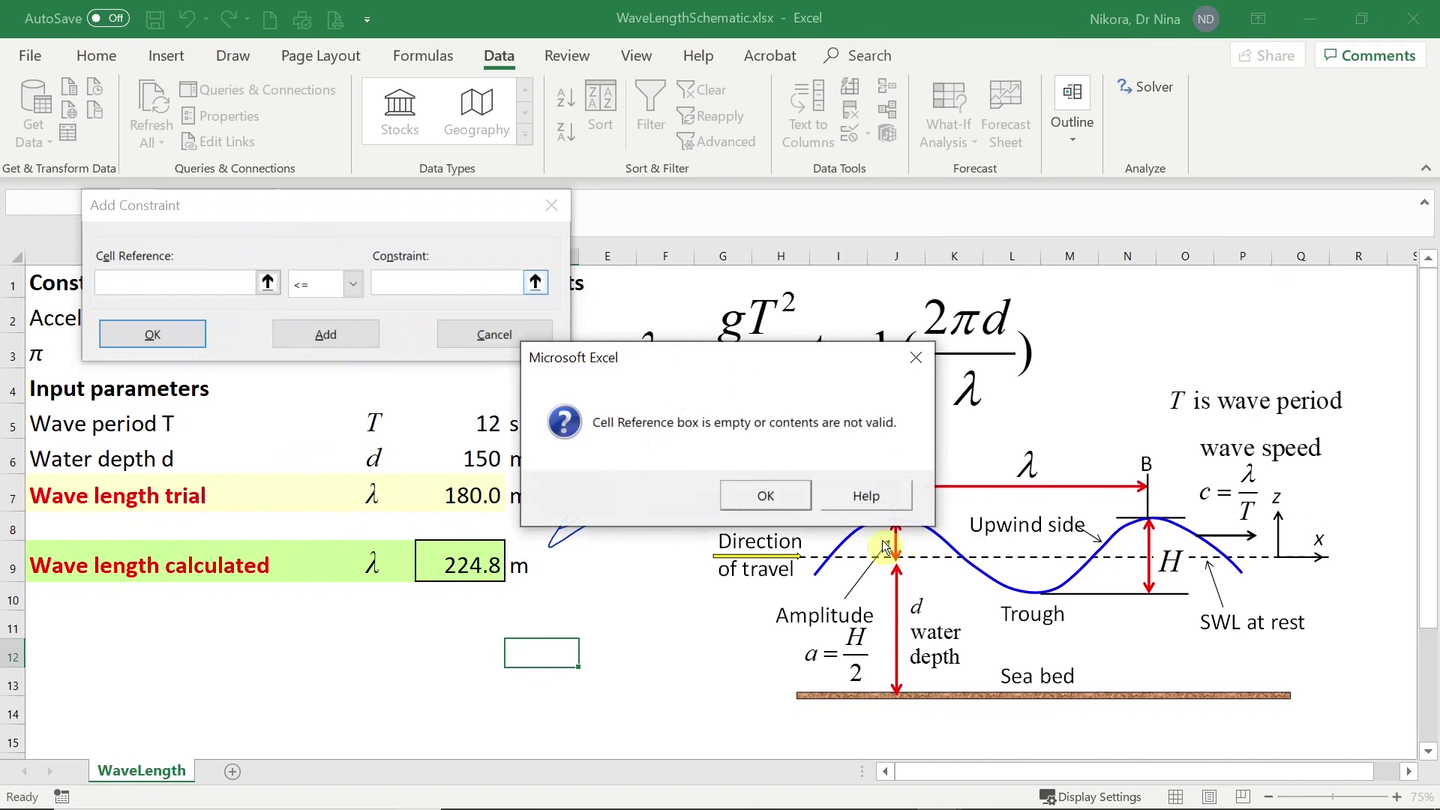
pyautogui.click(766, 495)
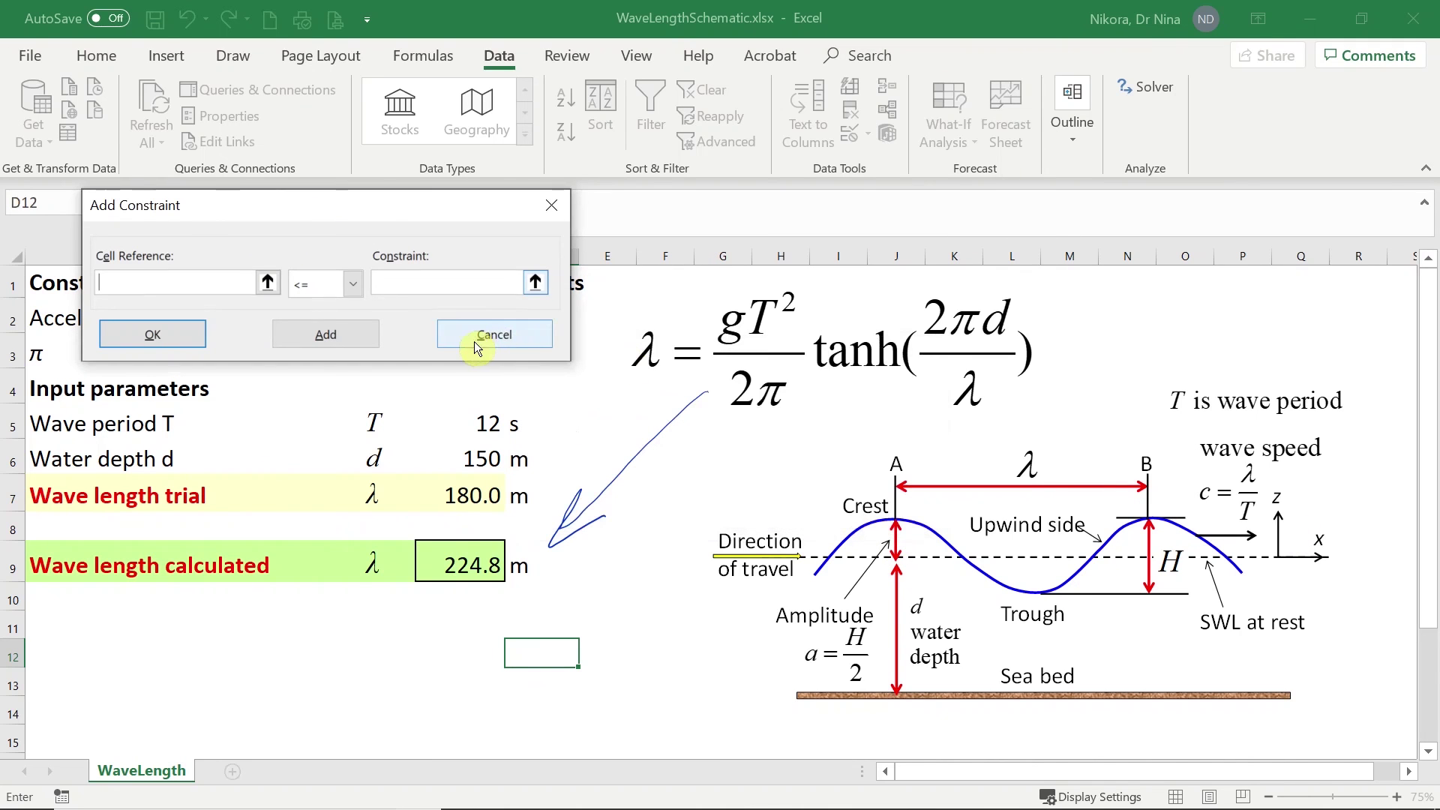
pyautogui.click(495, 334)
pyautogui.moveTo(420, 39); pyautogui.dragTo(1117, 40)
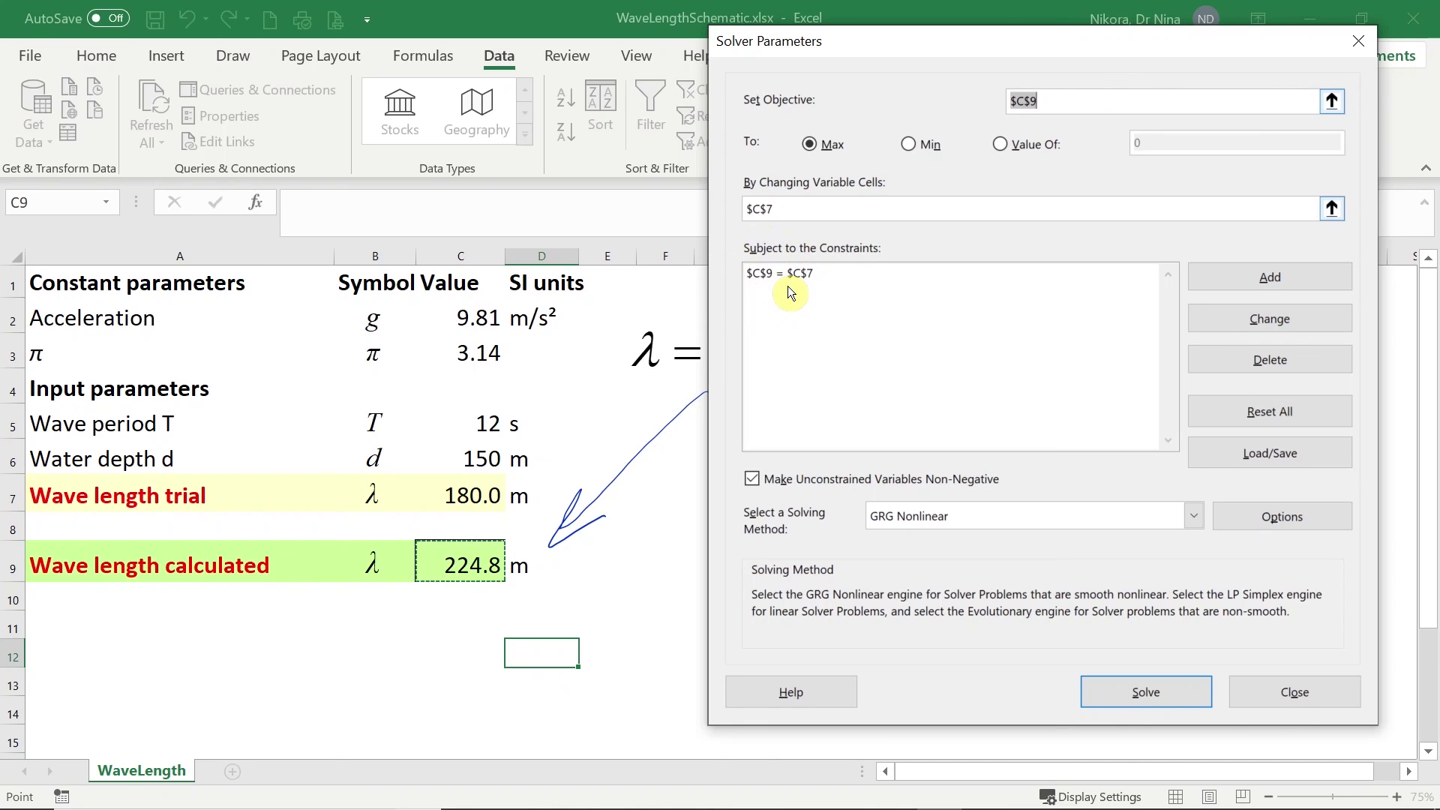
# - Solve for C7 so the calculated wave length in C9 matches it
pyautogui.click(1189, 699)
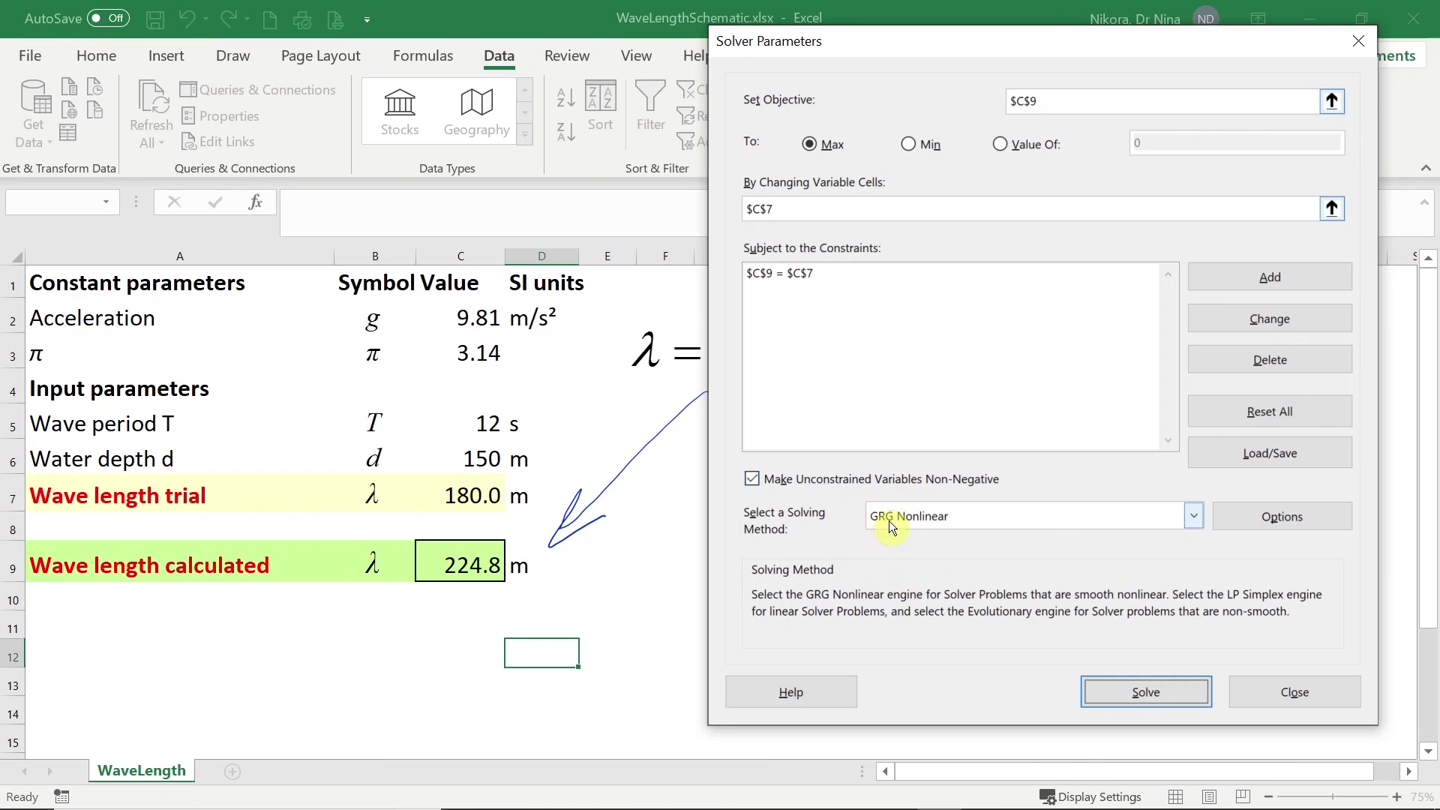
pyautogui.click(1136, 695)
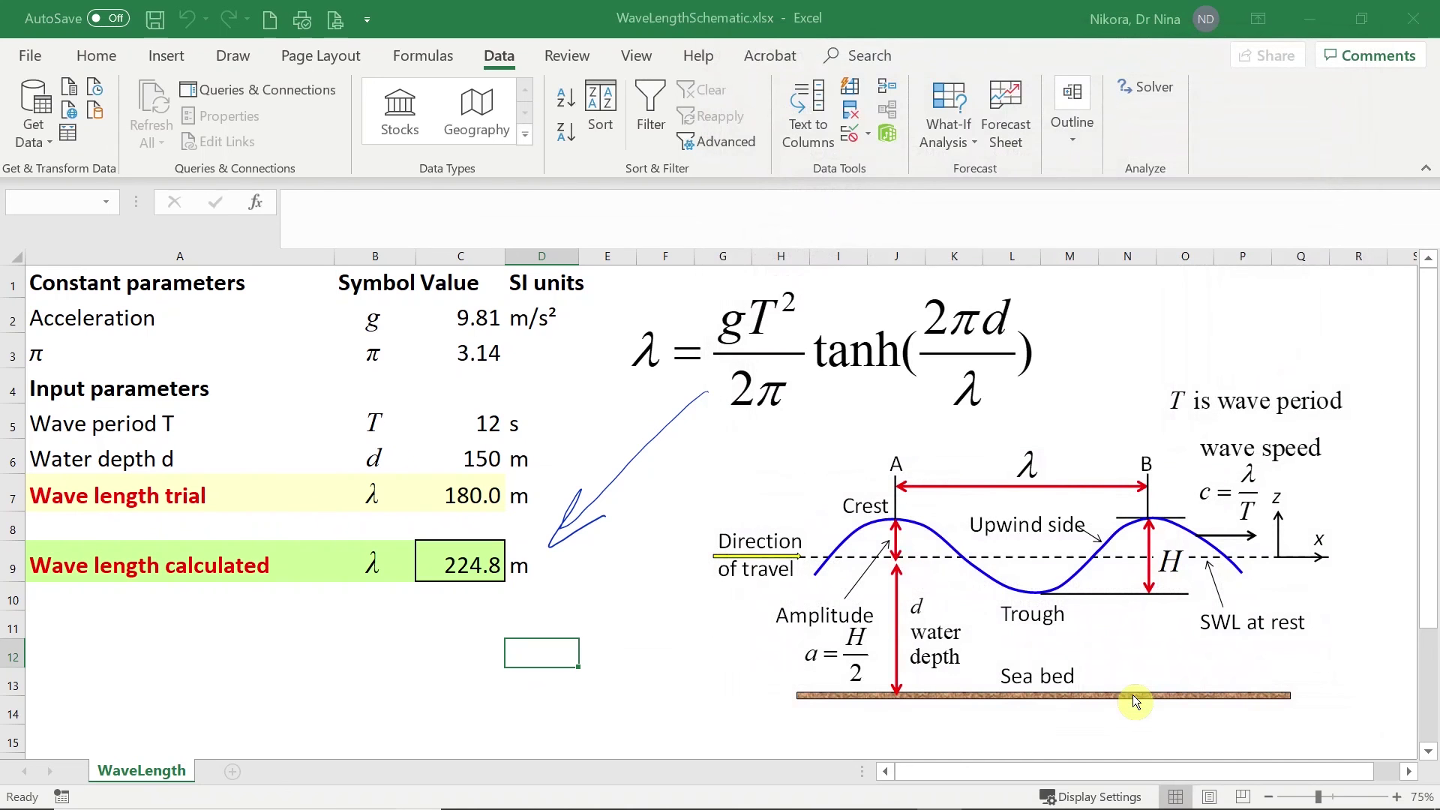
# - Keep Solver's solution and check that C9 and C7 both read about 224.7 m
pyautogui.moveTo(665, 199); pyautogui.dragTo(984, 195)
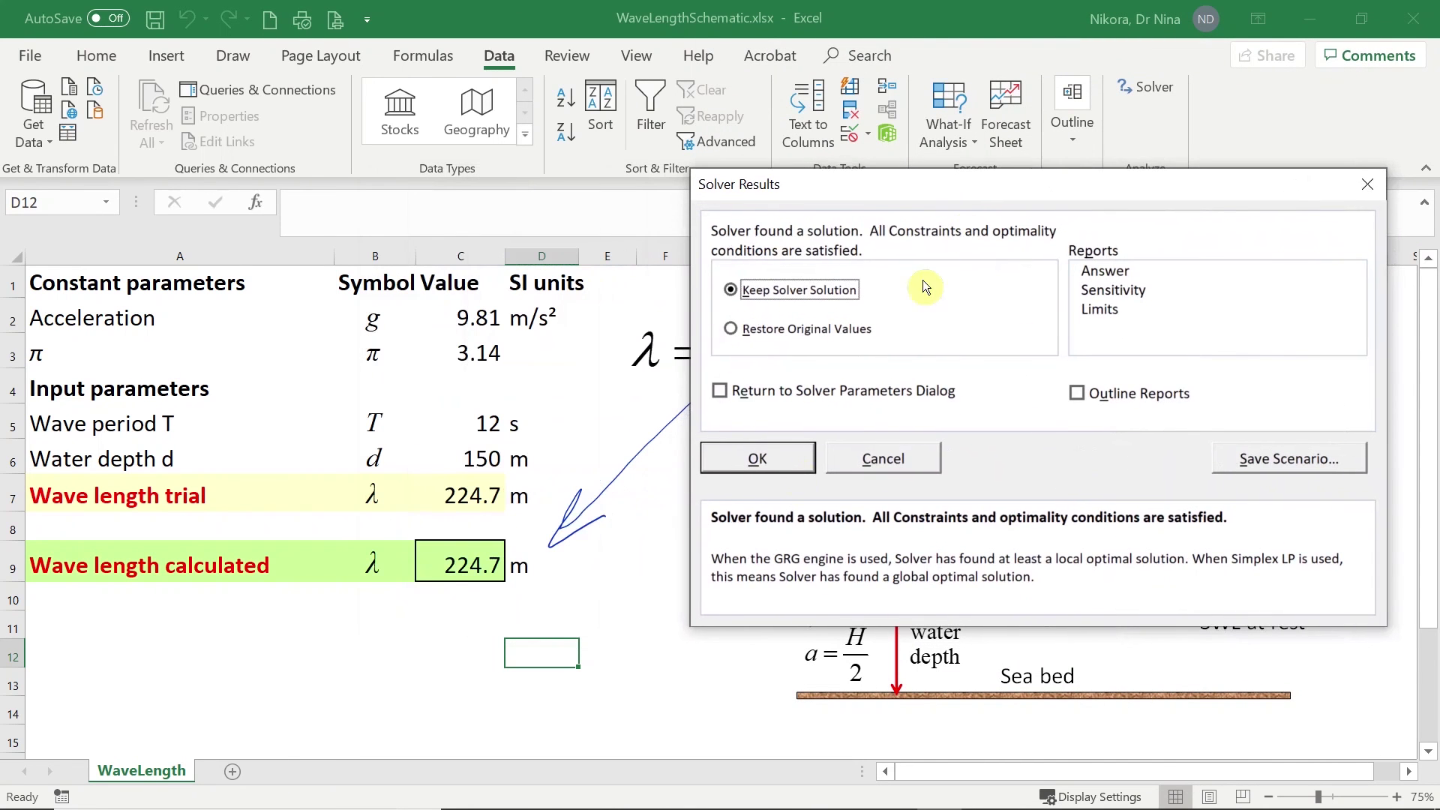
pyautogui.click(781, 453)
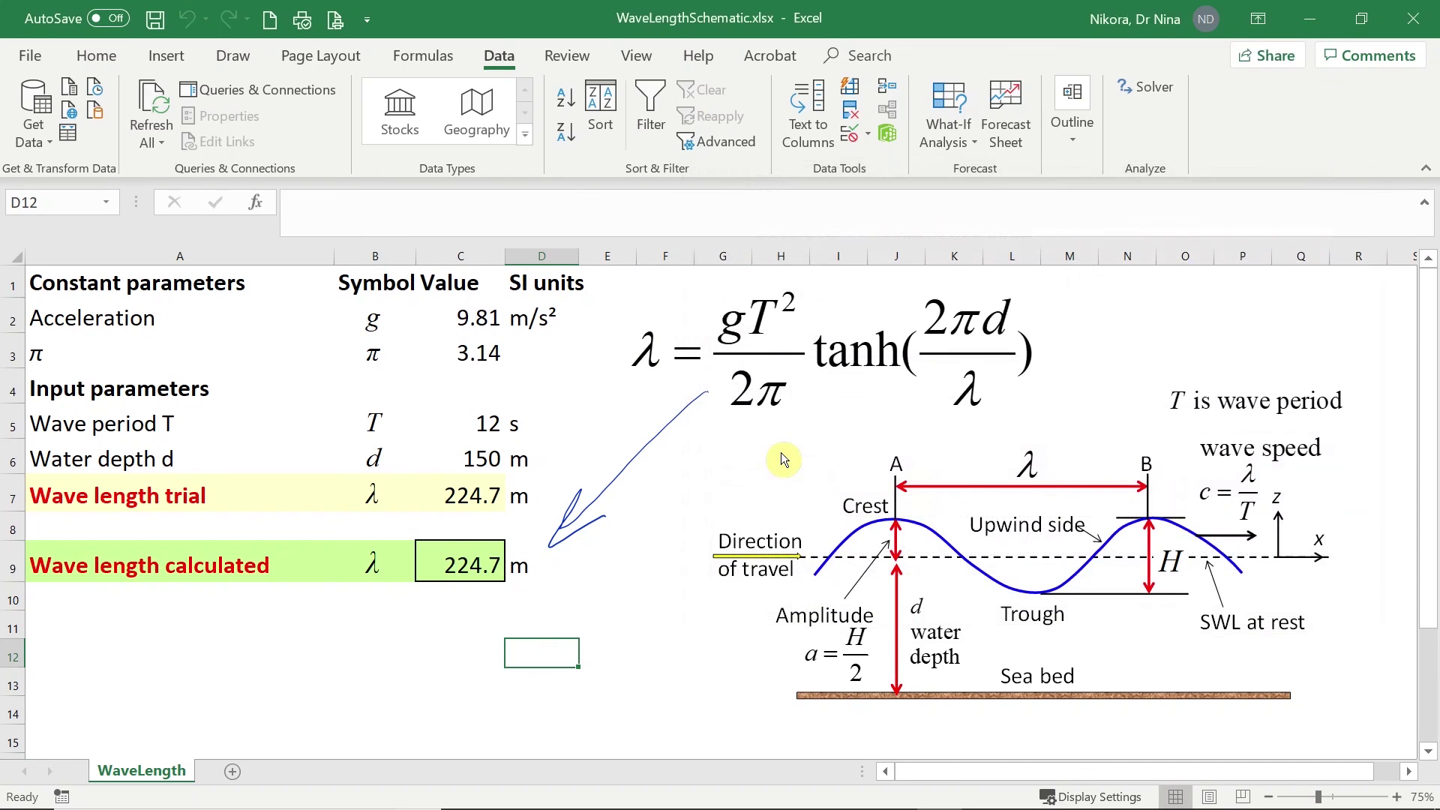
pyautogui.click(474, 570)
pyautogui.click(479, 508)
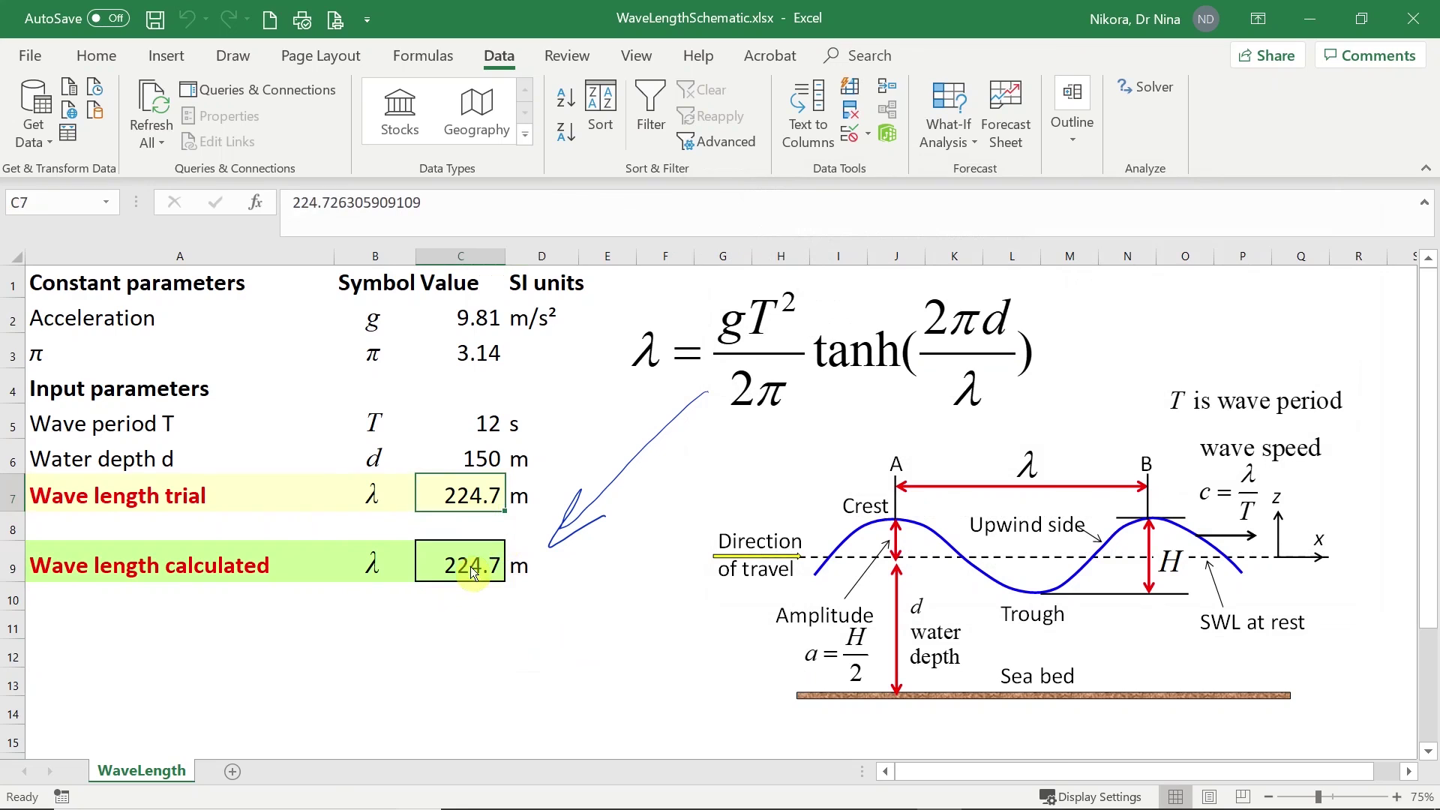